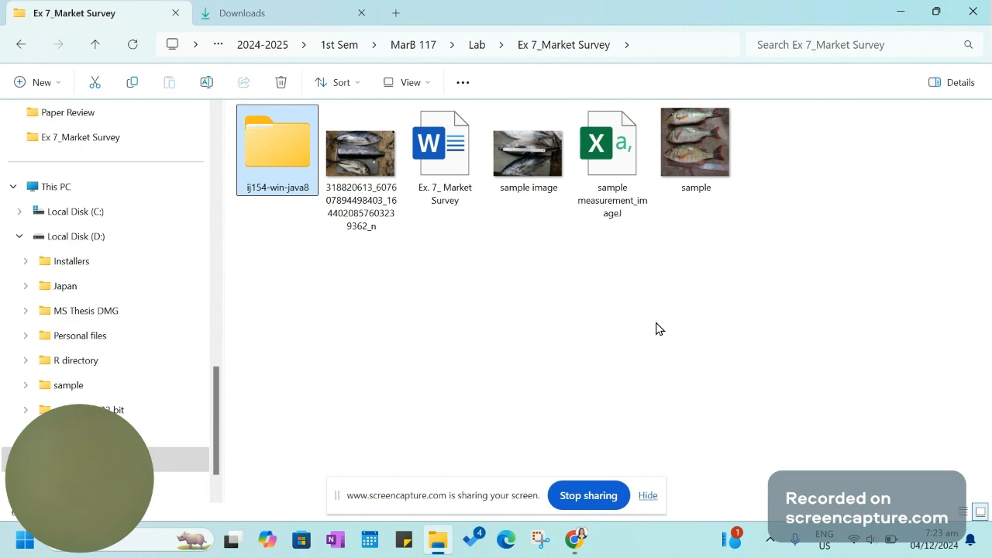
# Launch ImageJ from the ImageJ folder inside ij154-win-java8
pyautogui.doubleClick(286, 148)
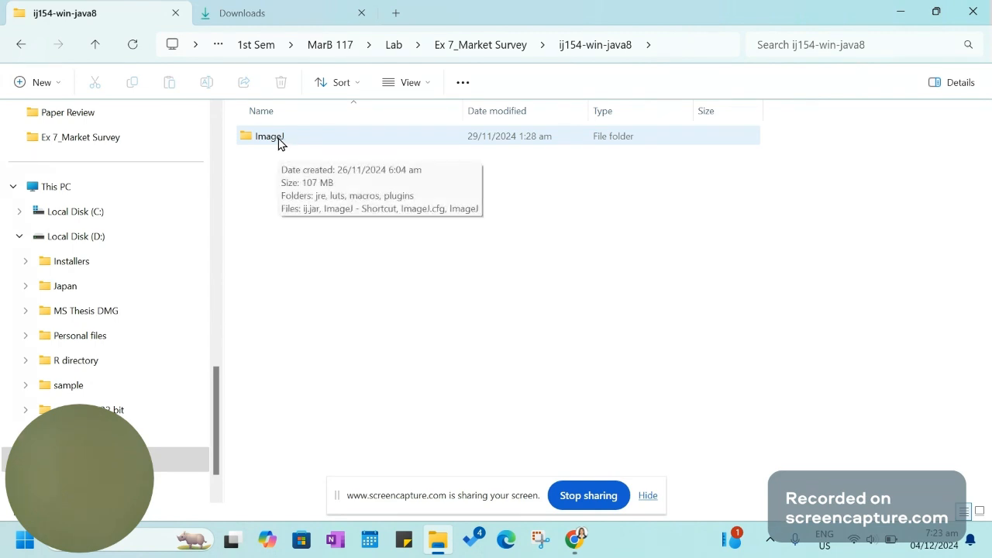
pyautogui.doubleClick(278, 139)
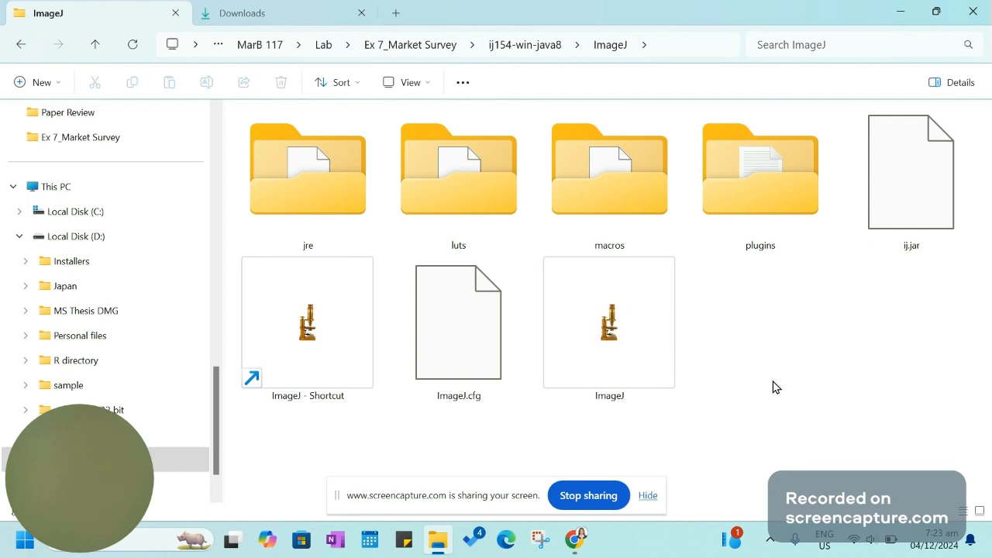
pyautogui.doubleClick(638, 351)
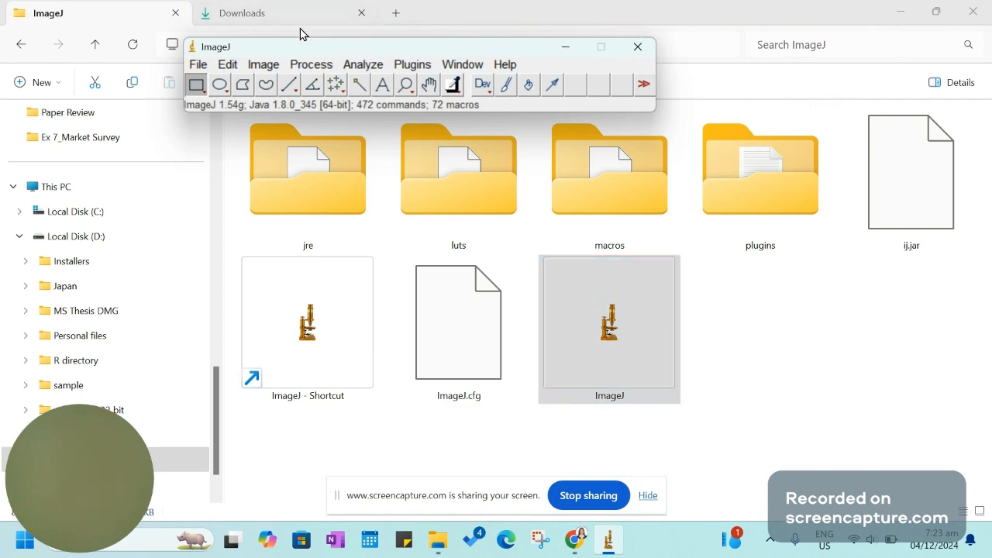
pyautogui.moveTo(505, 49); pyautogui.dragTo(416, 41)
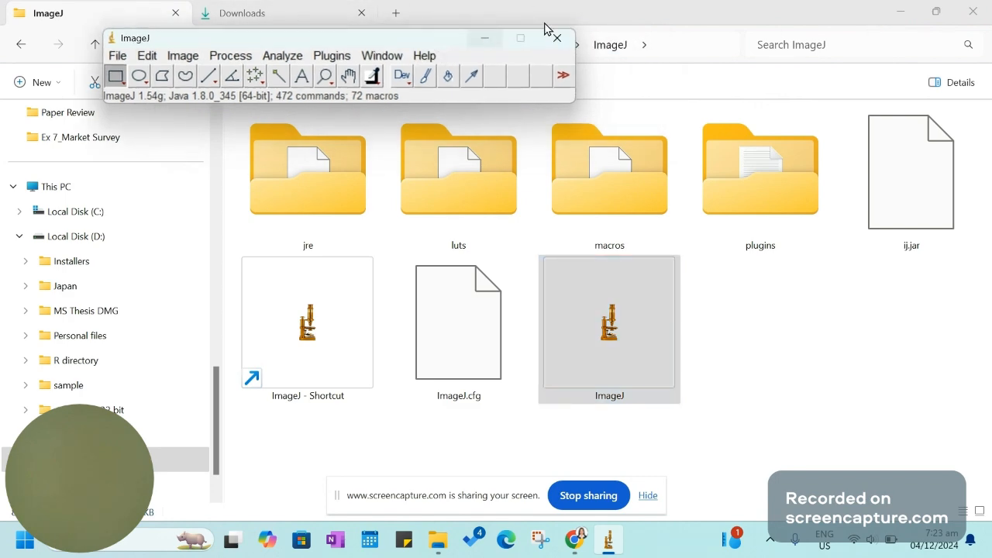
# Arrange File Explorer side by side with the ImageJ window, showing the contents of the Ex 7_Market Survey folder
pyautogui.click(571, 20)
pyautogui.doubleClick(571, 20)
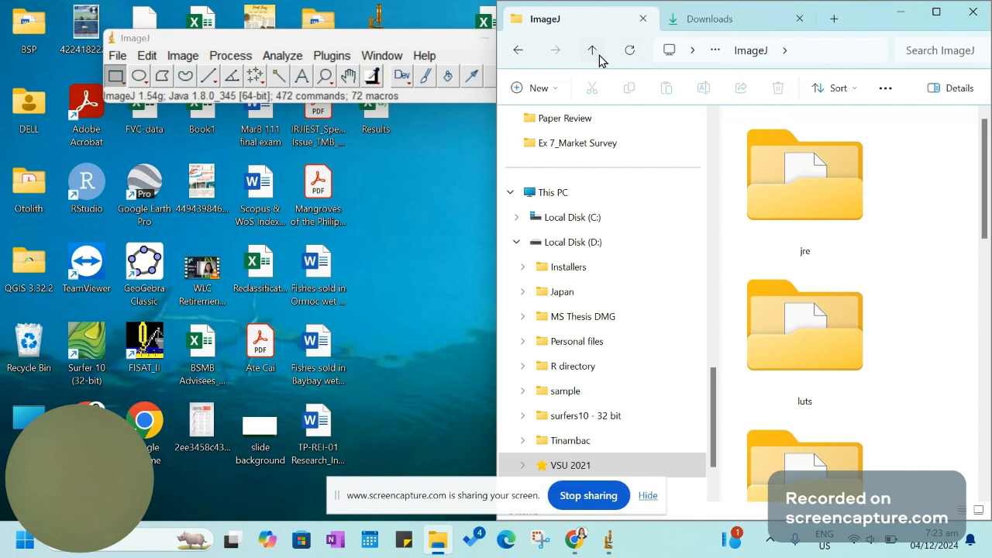
pyautogui.click(591, 48)
pyautogui.click(370, 37)
pyautogui.moveTo(371, 37); pyautogui.dragTo(333, 38)
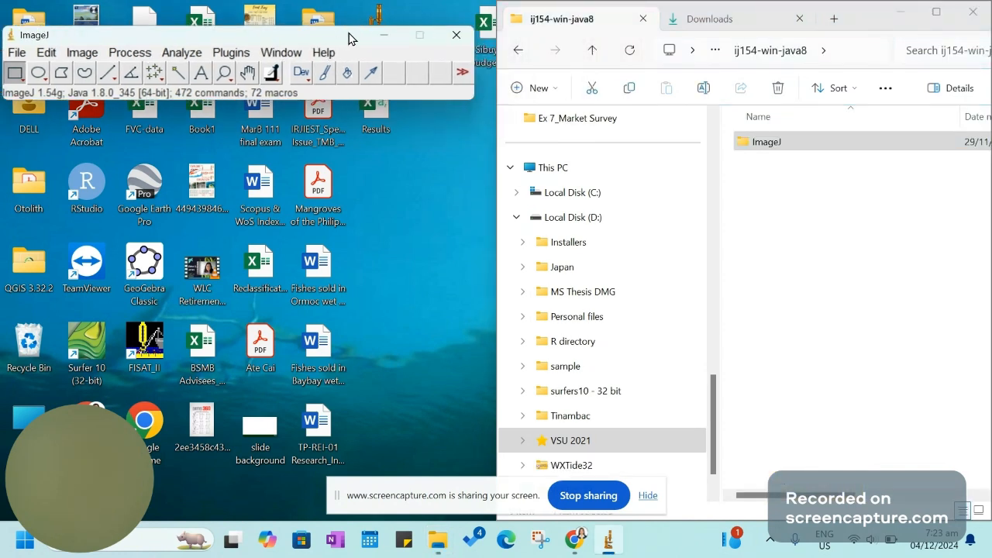
pyautogui.click(591, 50)
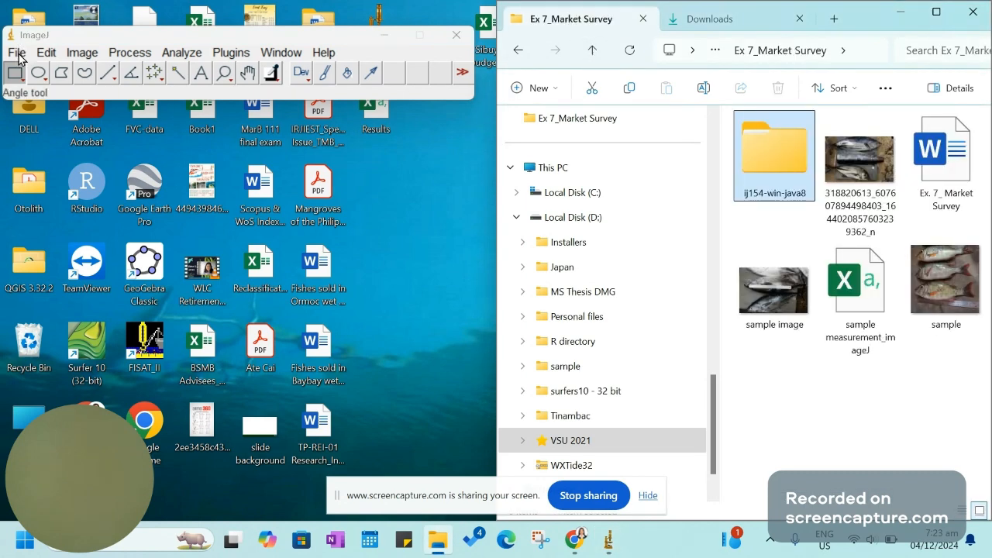
pyautogui.moveTo(83, 35); pyautogui.dragTo(106, 28)
pyautogui.click(41, 47)
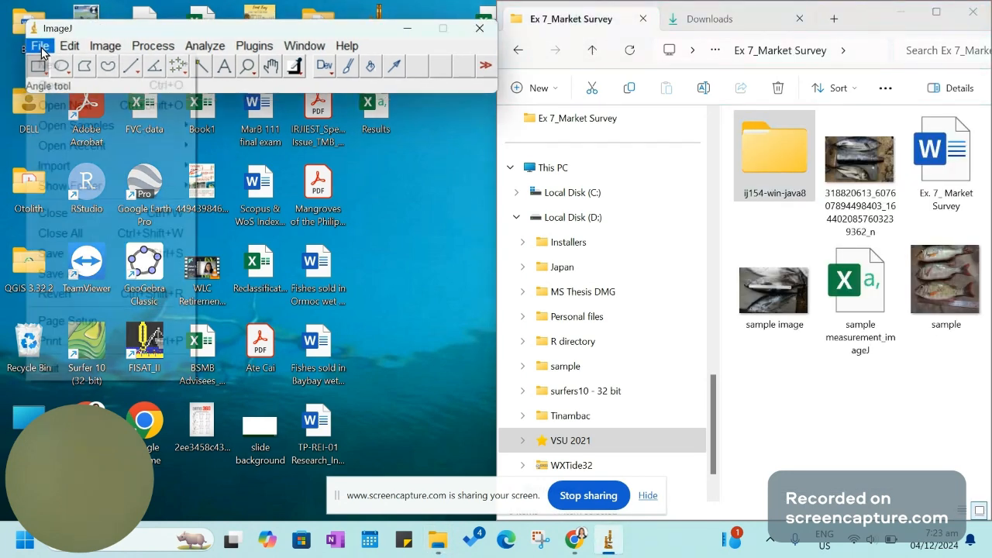
pyautogui.click(64, 87)
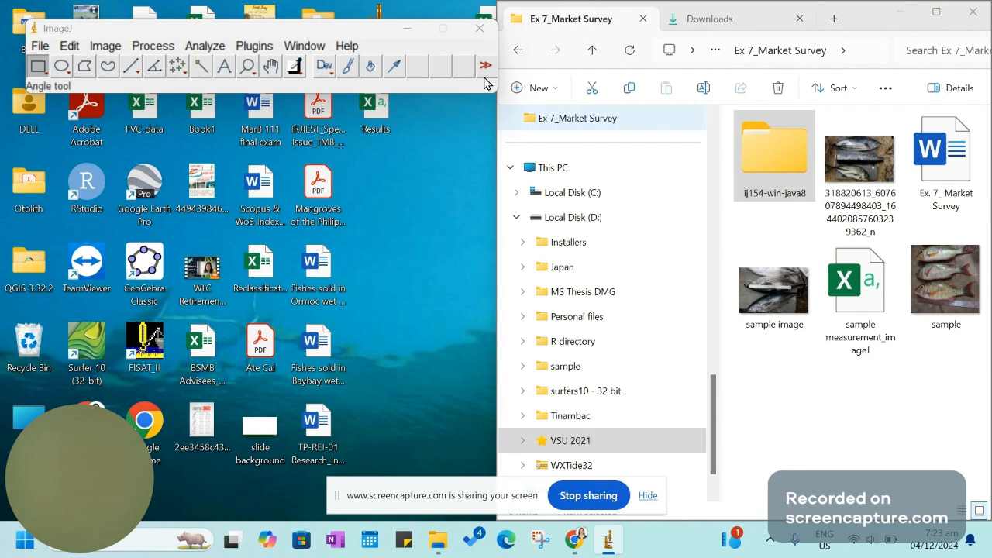
pyautogui.moveTo(364, 167); pyautogui.dragTo(368, 131)
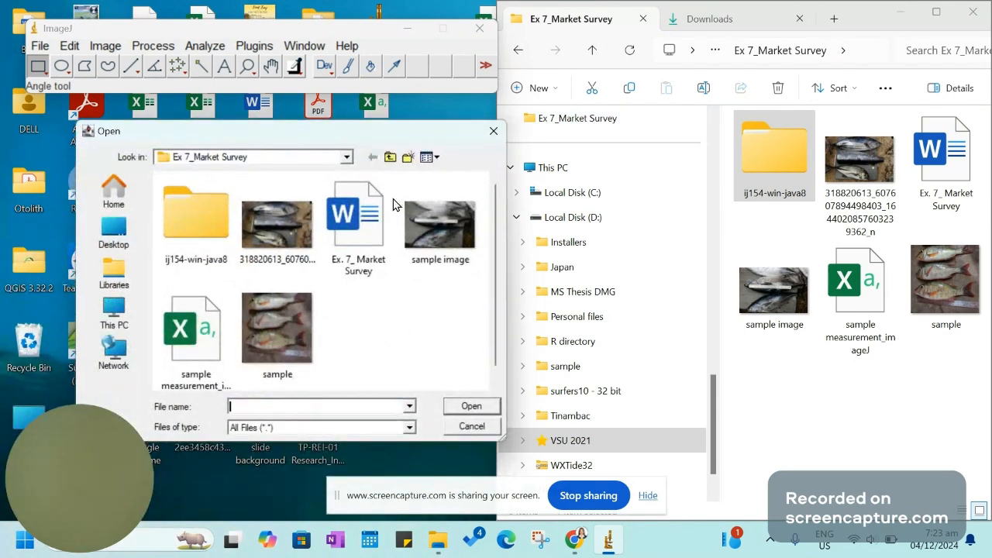
pyautogui.click(438, 235)
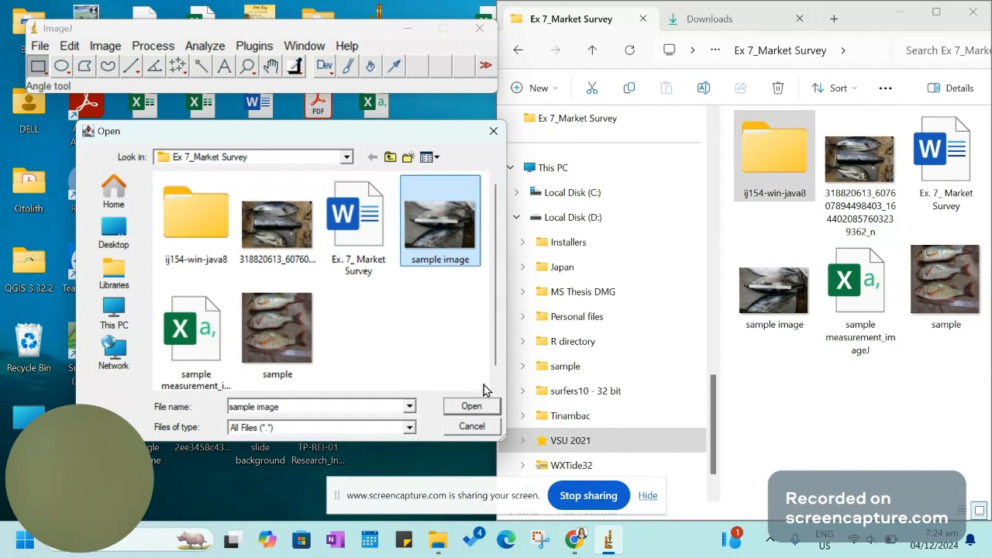
pyautogui.click(494, 131)
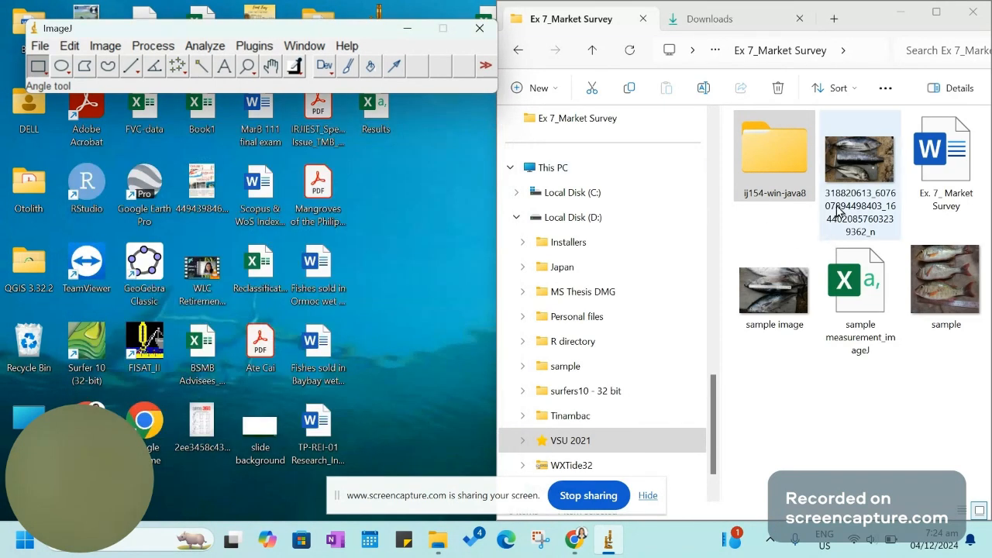
# Load the "sample image" file from the folder into ImageJ and arrange its window below the ImageJ toolbar
pyautogui.moveTo(774, 294); pyautogui.dragTo(252, 45)
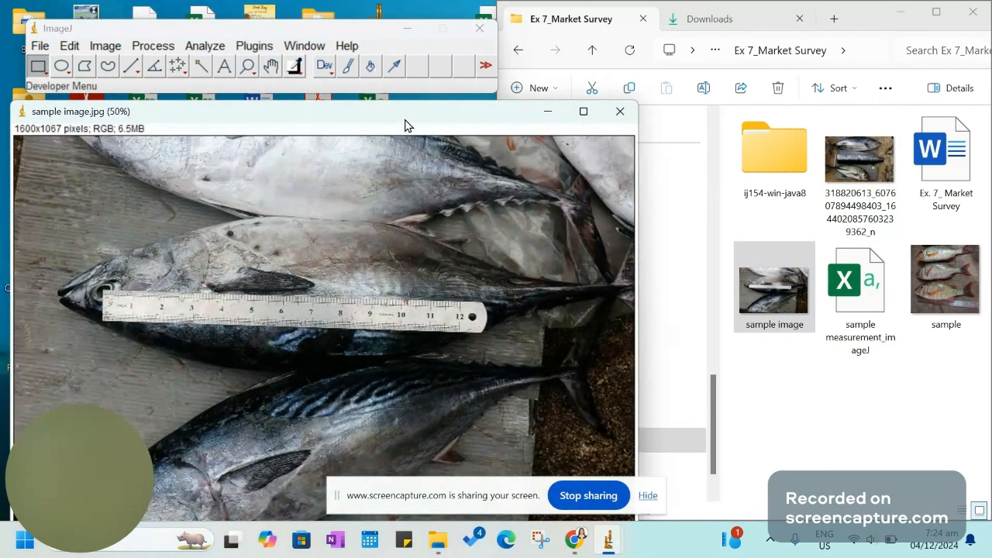
pyautogui.moveTo(404, 120); pyautogui.dragTo(563, 77)
pyautogui.moveTo(319, 29); pyautogui.dragTo(322, 11)
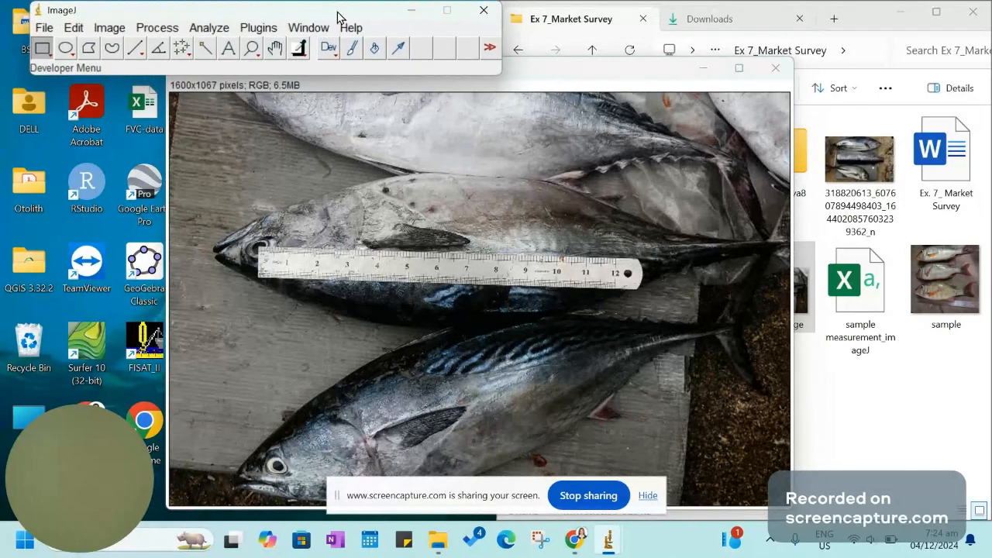
pyautogui.click(542, 77)
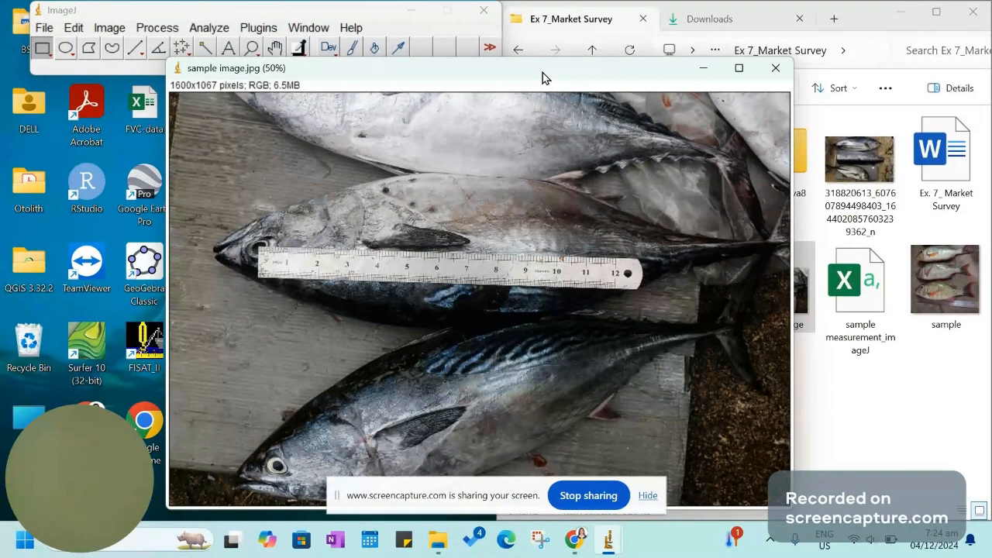
pyautogui.click(647, 495)
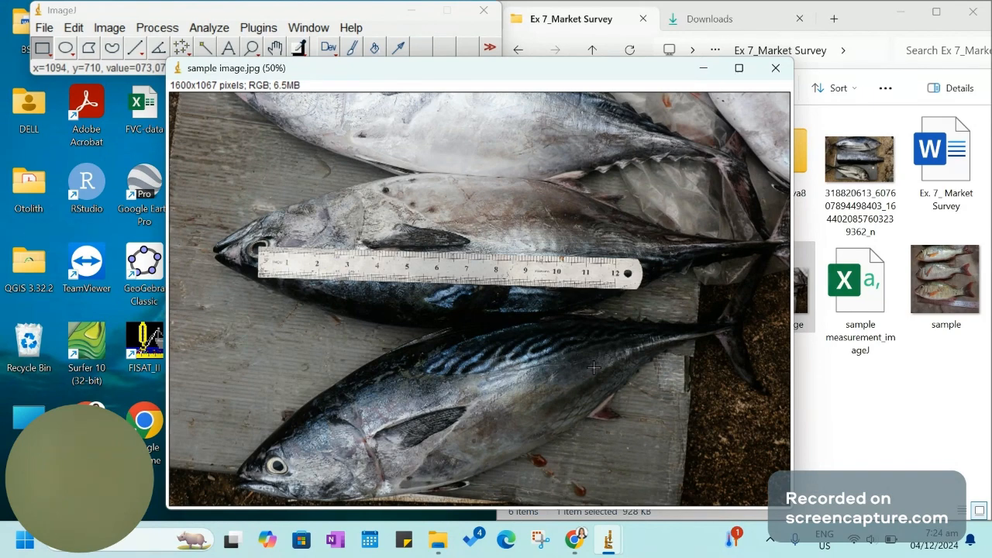
# Draw a straight line about 76 pixels long on the ruler from the 9 inch mark to the 10 inch mark
pyautogui.scroll(5, 593, 367)
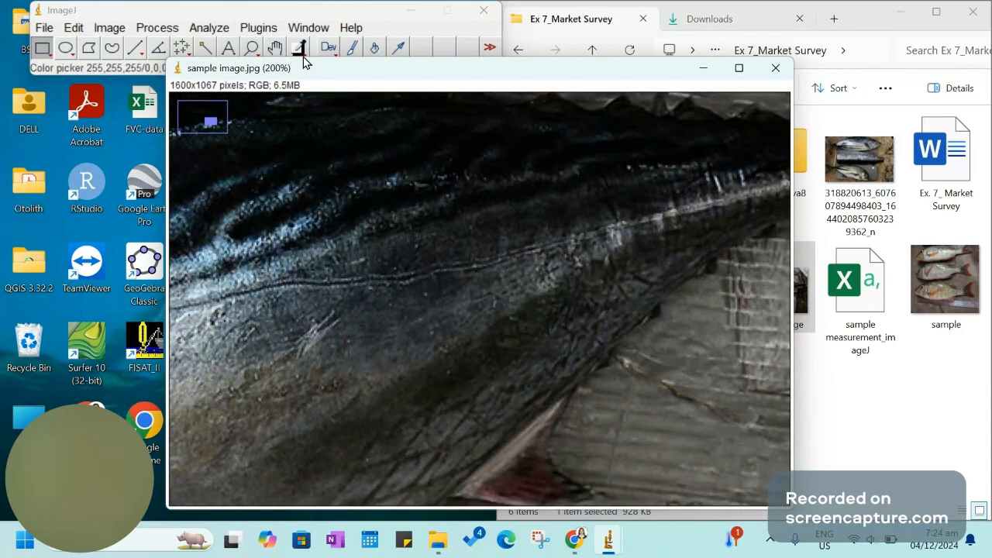
pyautogui.click(274, 48)
pyautogui.moveTo(420, 257); pyautogui.dragTo(561, 368)
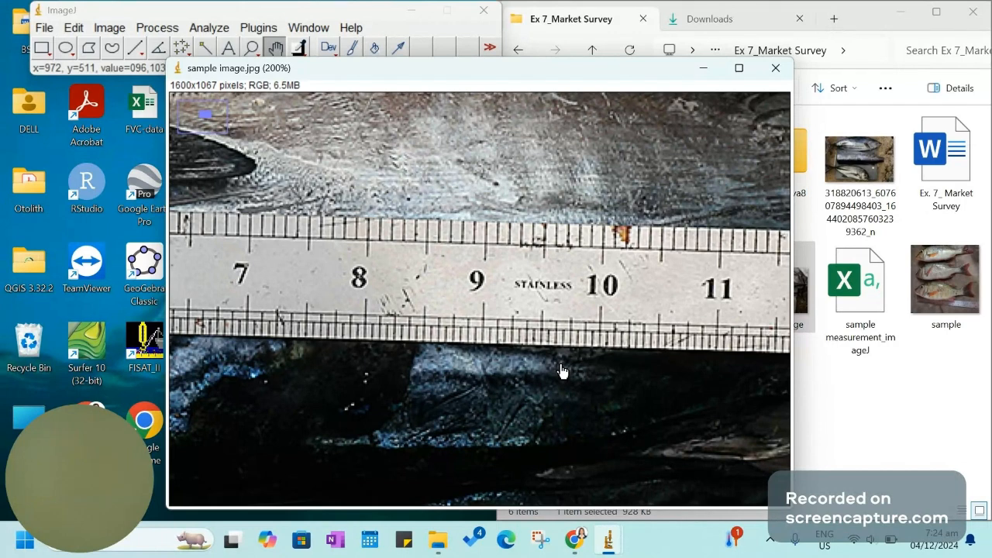
pyautogui.press('+')
pyautogui.moveTo(553, 210); pyautogui.dragTo(534, 250)
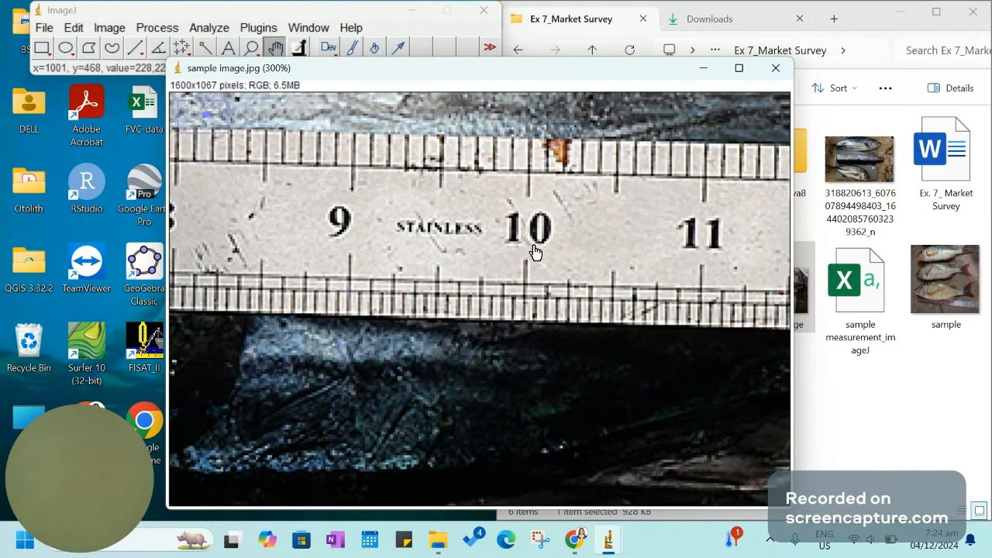
pyautogui.click(135, 49)
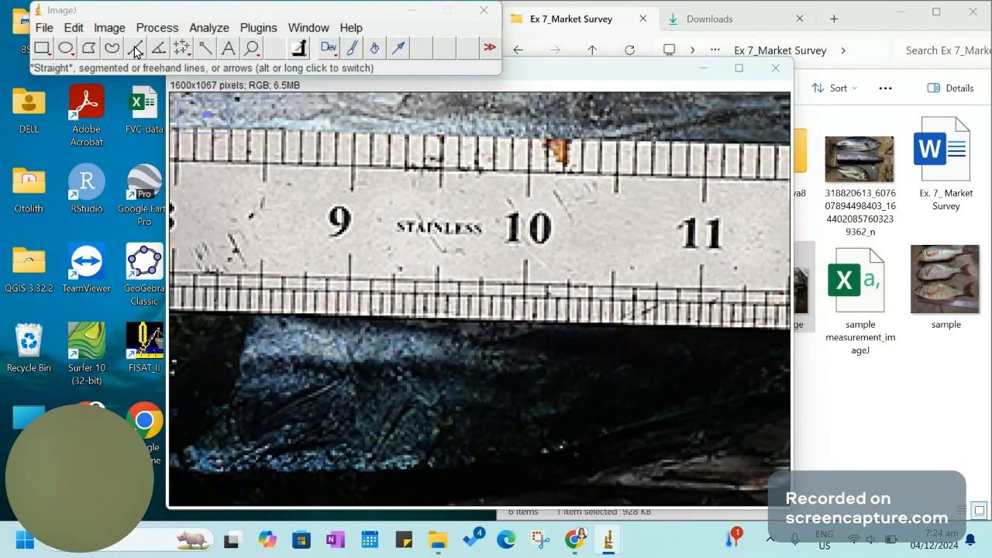
pyautogui.click(352, 164)
pyautogui.moveTo(352, 164); pyautogui.dragTo(528, 172)
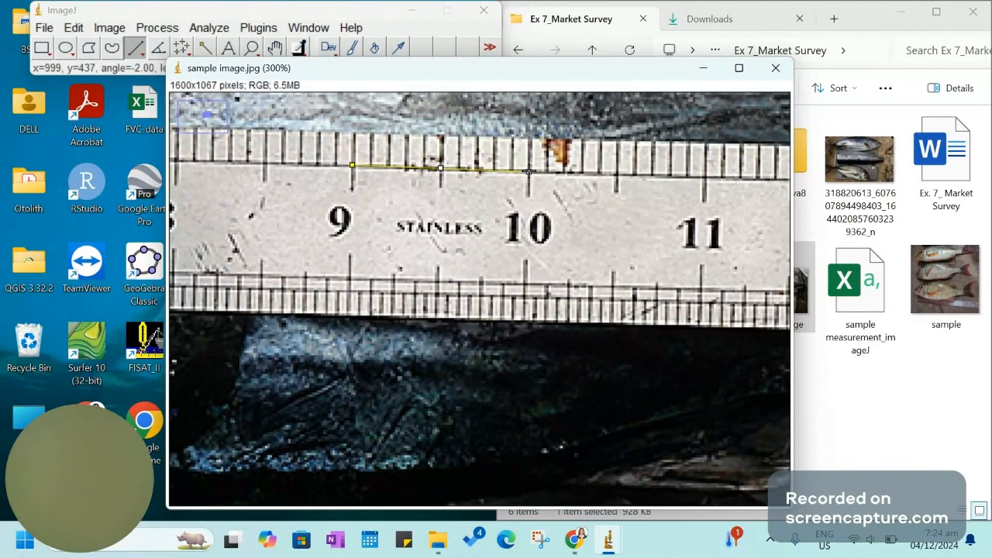
# Set the image scale from the drawn line with a known distance of 2.54 and cm as the unit of length
pyautogui.click(210, 28)
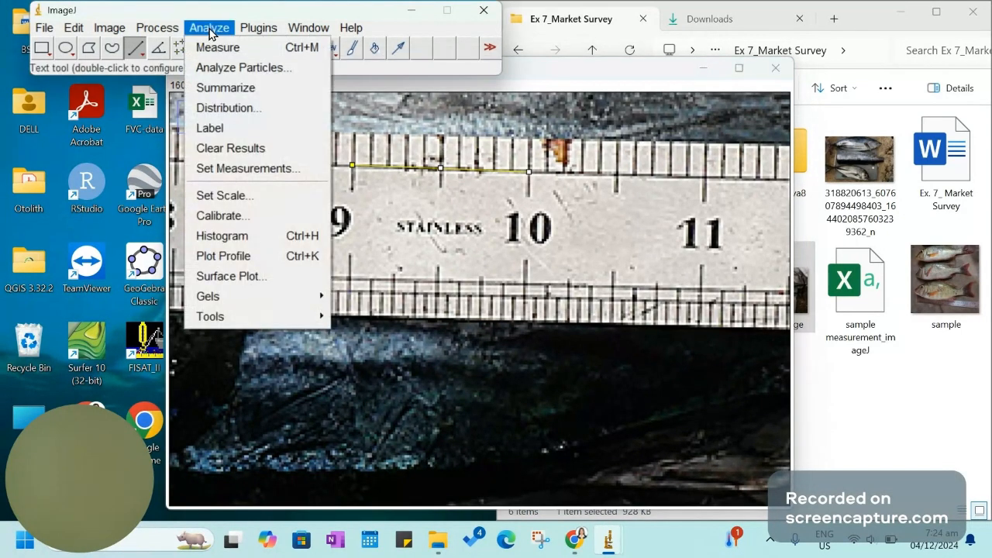
pyautogui.click(271, 195)
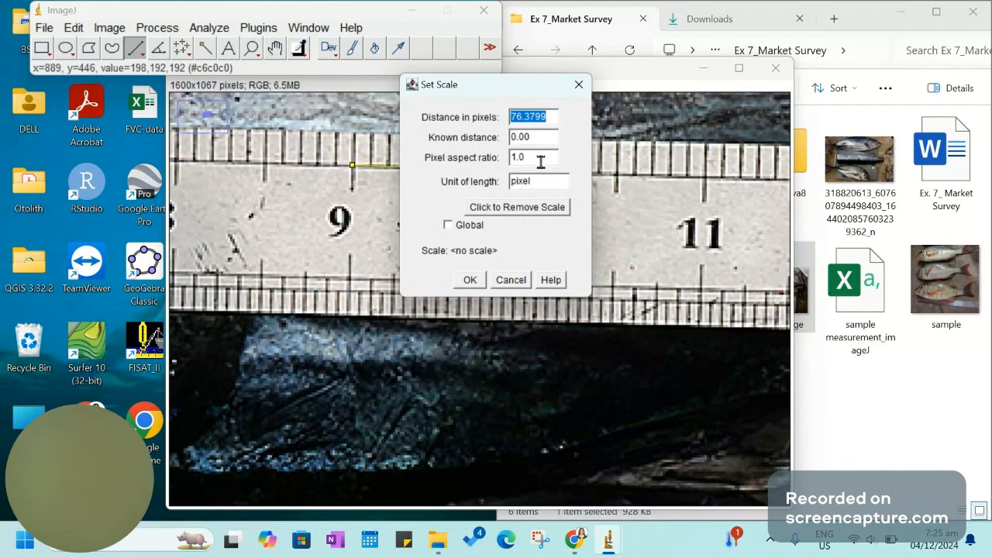
pyautogui.click(544, 136)
pyautogui.press('BackSpace')
pyautogui.press('BackSpace')
pyautogui.press('BackSpace')
pyautogui.press('BackSpace')
pyautogui.write('2.54')
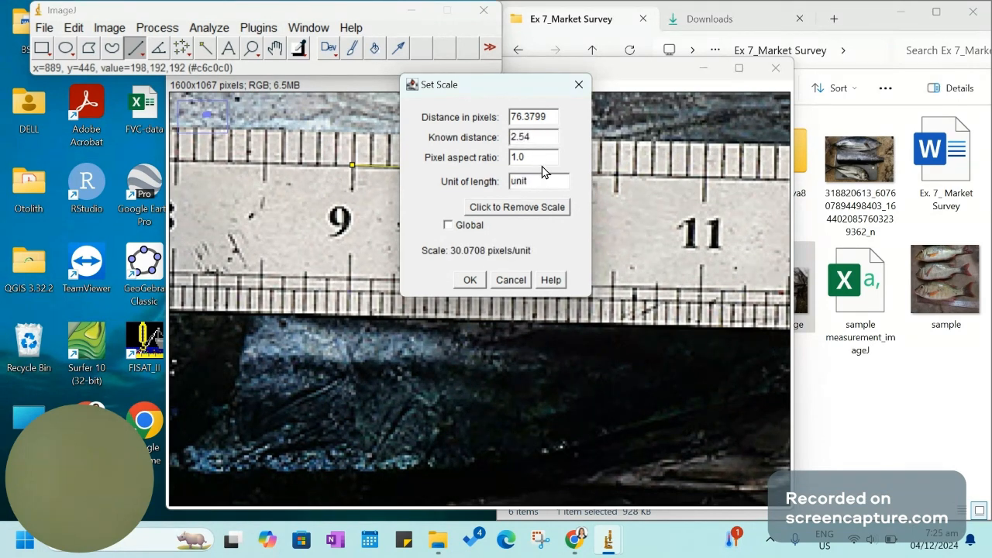
pyautogui.doubleClick(544, 180)
pyautogui.write('cm')
pyautogui.click(471, 281)
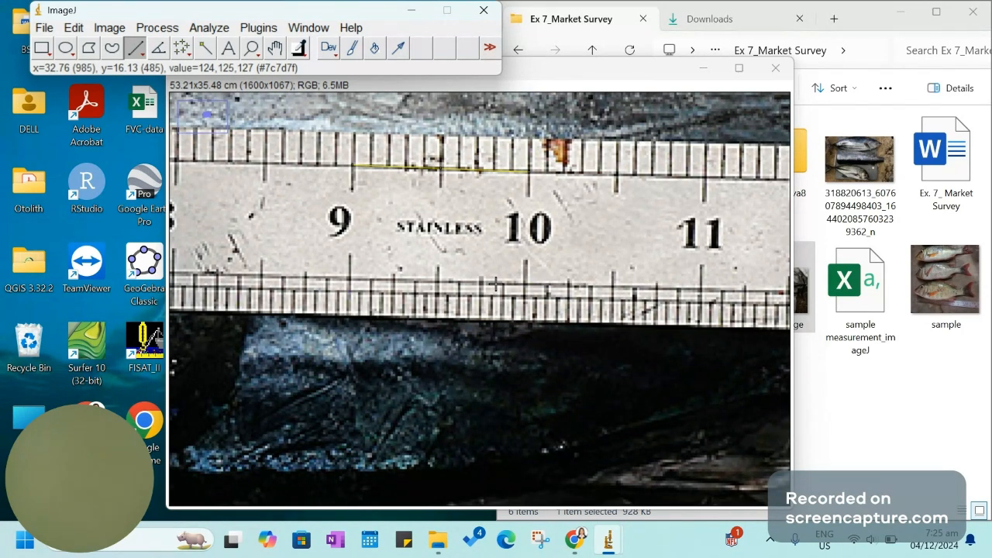
# Fit the whole fish image in an enlarged window placed below the ImageJ toolbar and beside the folder window
pyautogui.press('-')
pyautogui.press('-')
pyautogui.press('-')
pyautogui.press('-')
pyautogui.press('-')
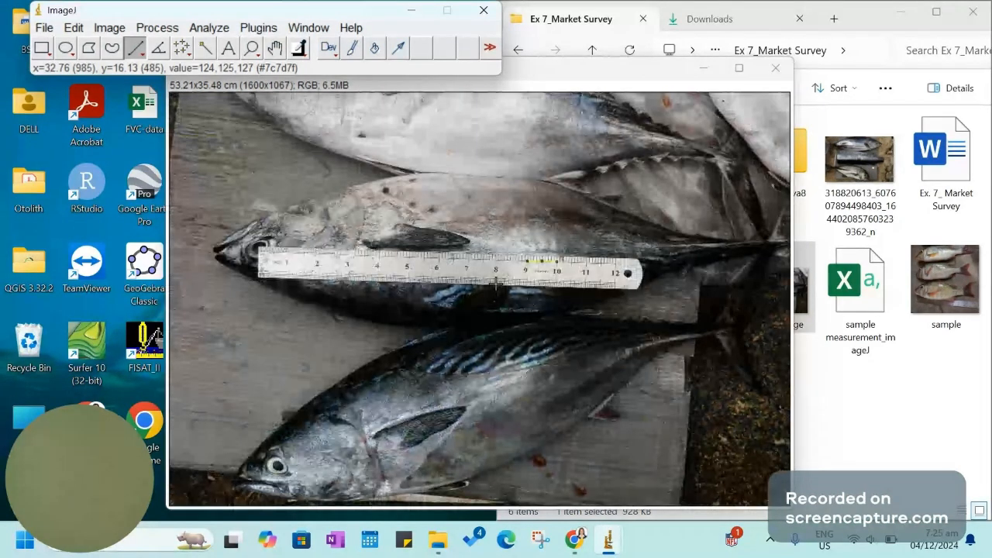
pyautogui.press('-')
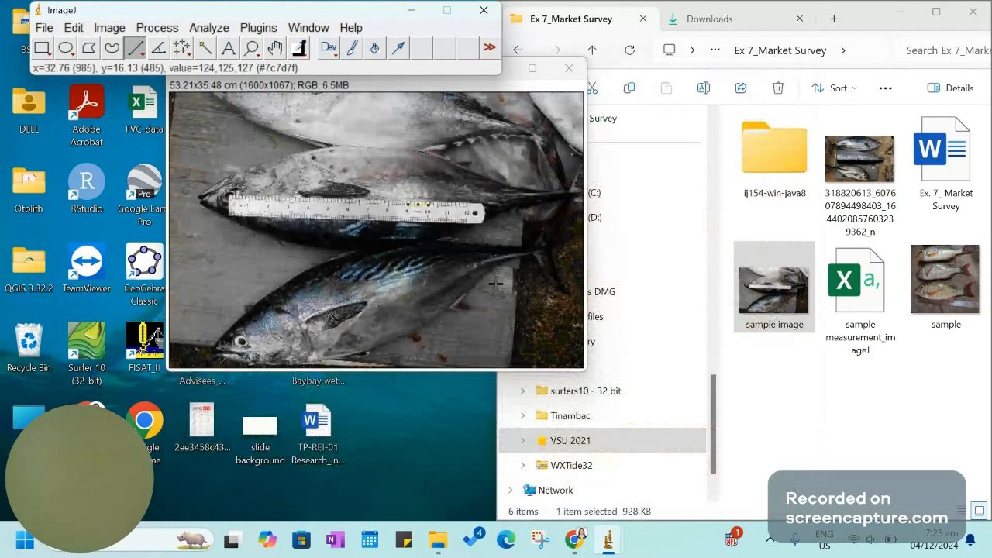
pyautogui.moveTo(586, 370); pyautogui.dragTo(773, 500)
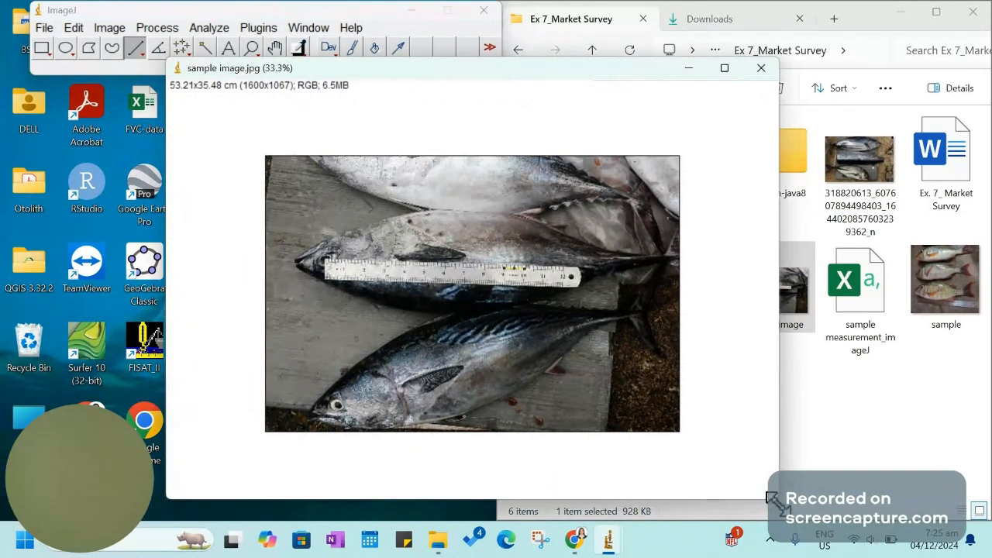
pyautogui.moveTo(601, 69); pyautogui.dragTo(553, 99)
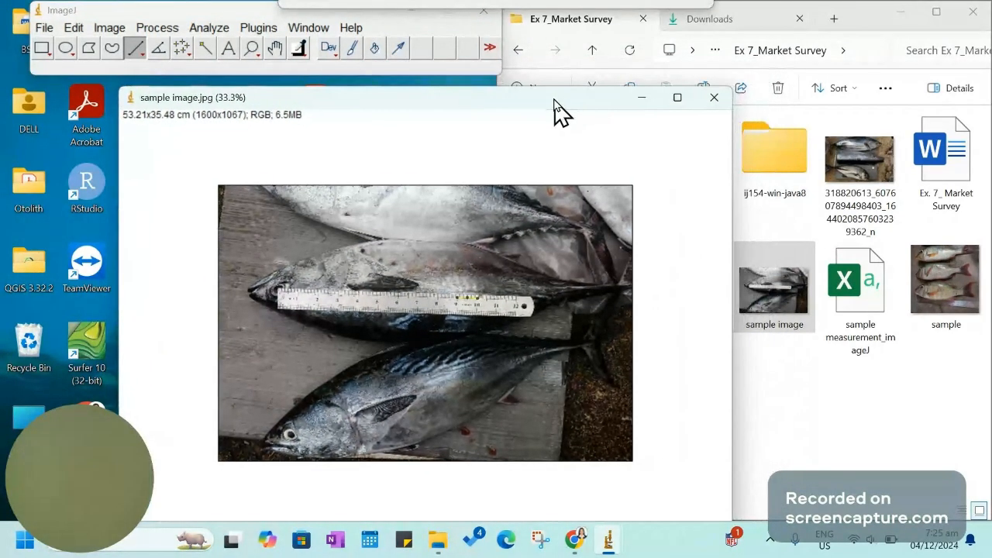
pyautogui.press('+')
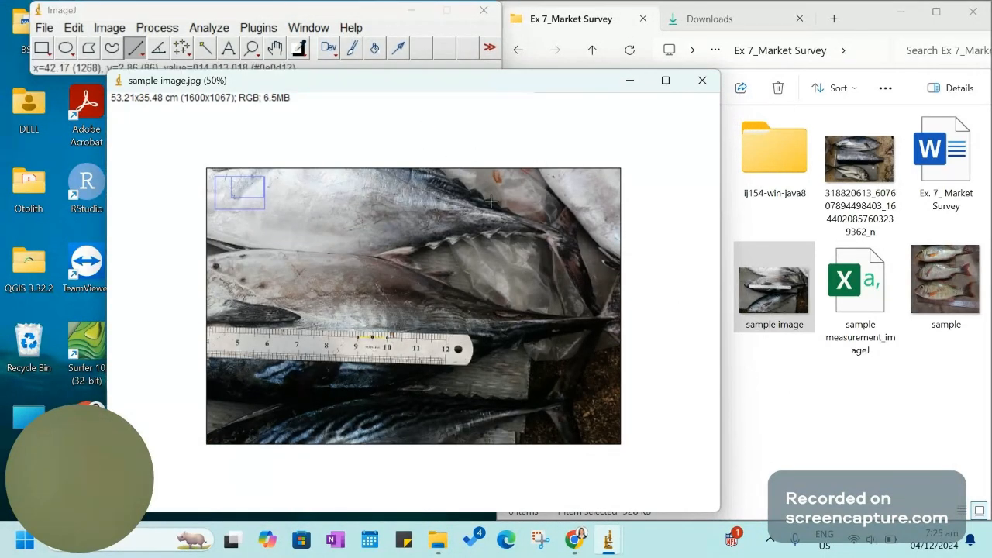
pyautogui.press('+')
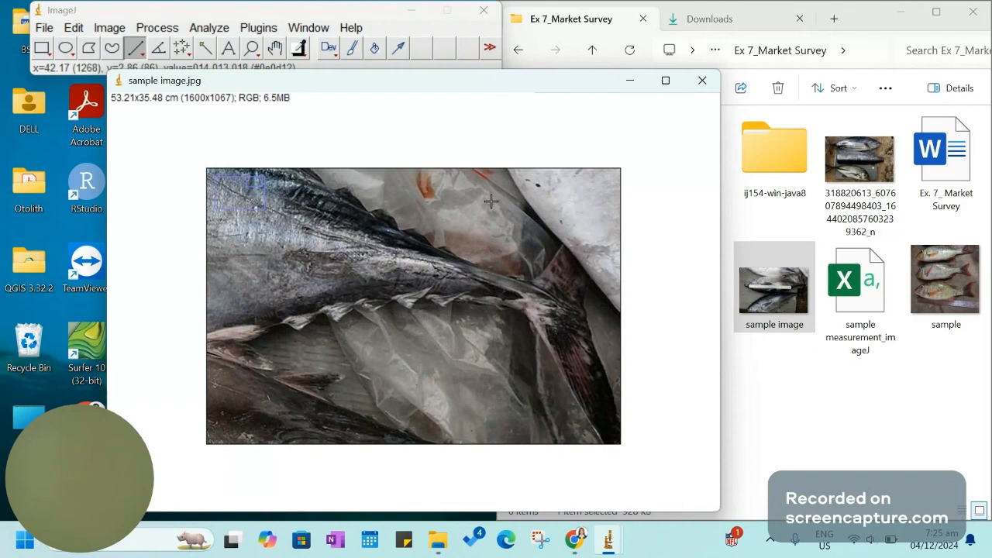
pyautogui.press('-')
pyautogui.press('-')
pyautogui.click(665, 81)
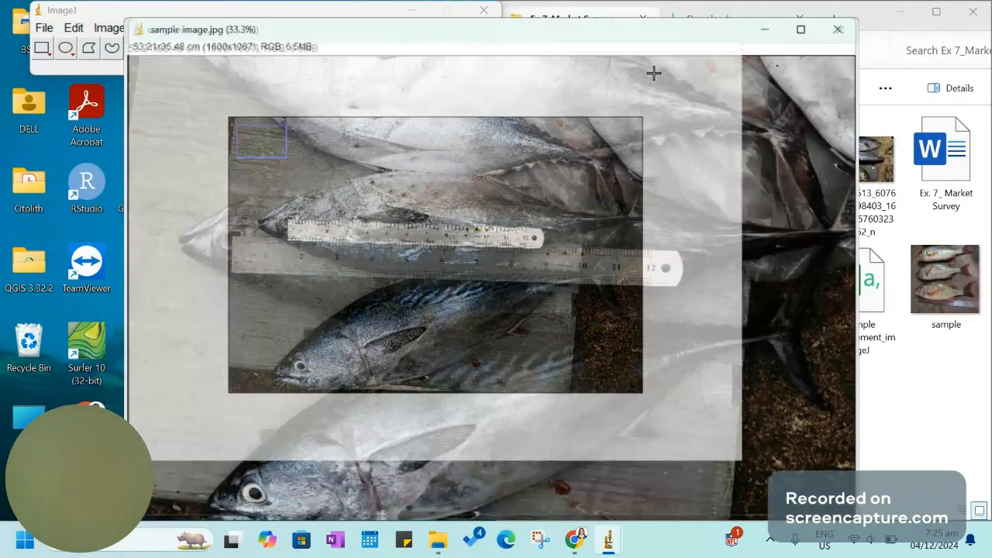
pyautogui.moveTo(659, 18); pyautogui.dragTo(588, 97)
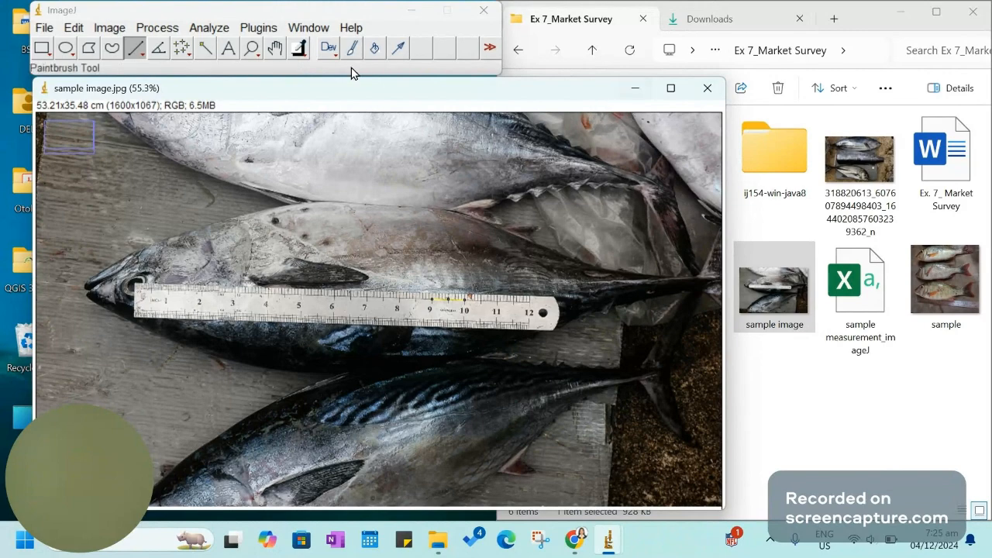
# Add a scale bar to the image with width 5 cm, height 1 cm and font size 20, located at Lower Right
pyautogui.click(220, 31)
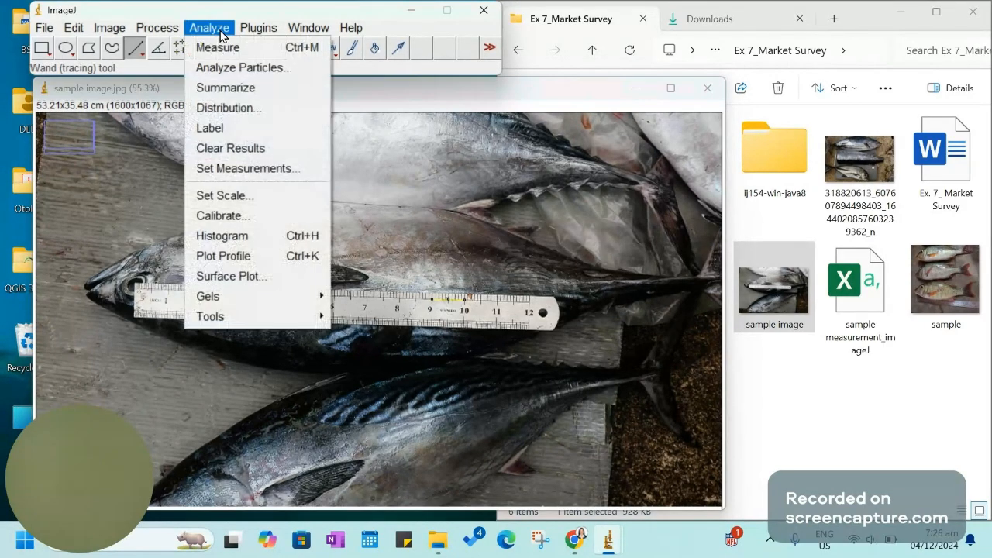
pyautogui.moveTo(245, 319)
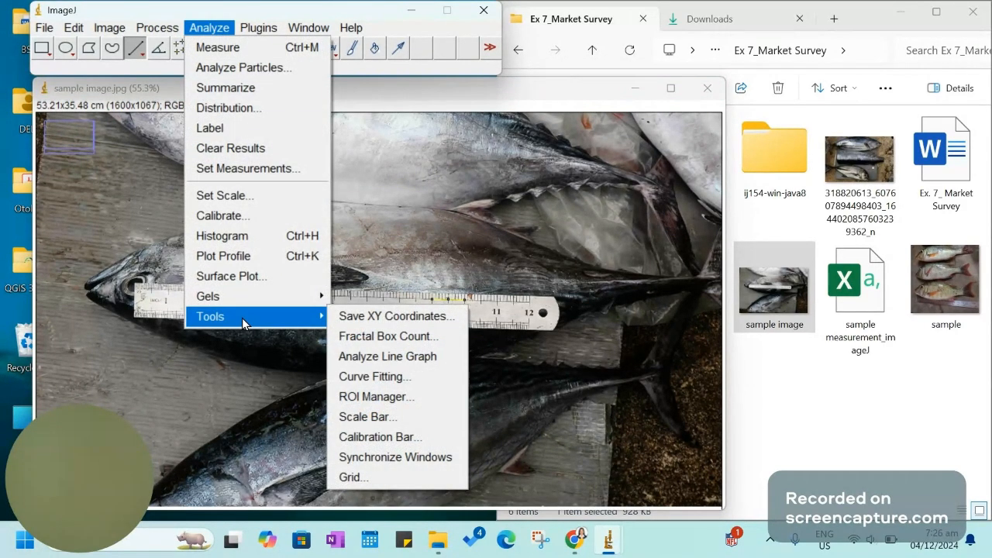
pyautogui.click(404, 416)
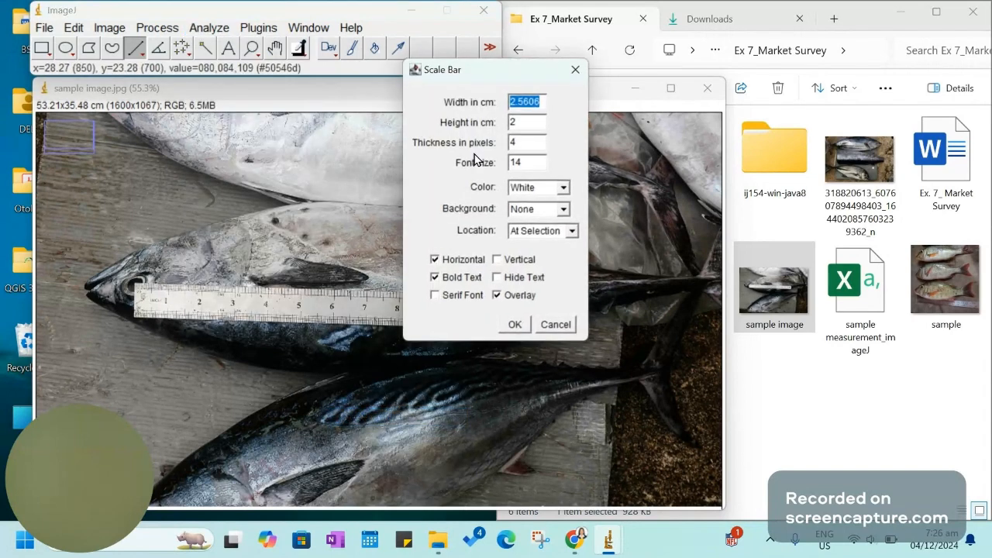
pyautogui.write('5')
pyautogui.click(542, 124)
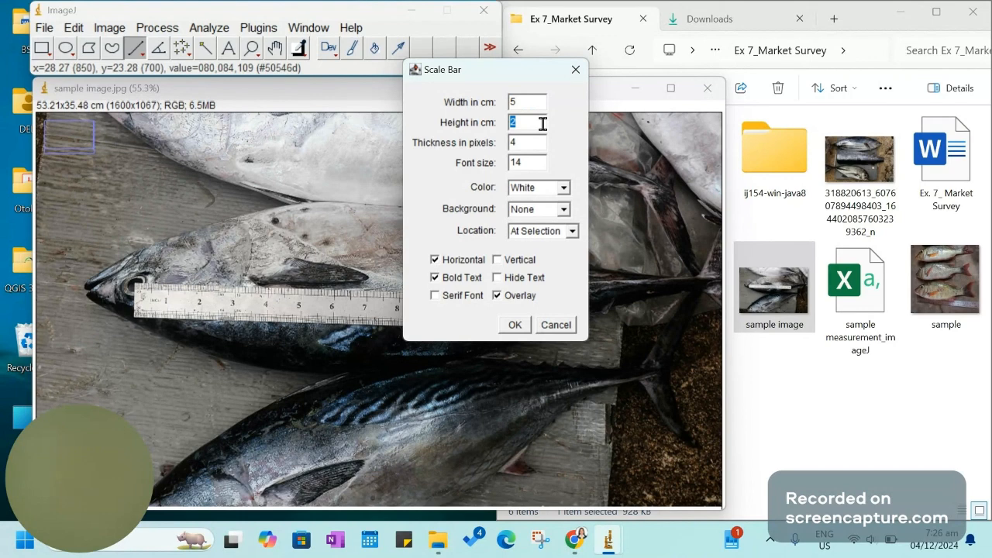
pyautogui.write('1')
pyautogui.click(527, 163)
pyautogui.write('20')
pyautogui.click(571, 232)
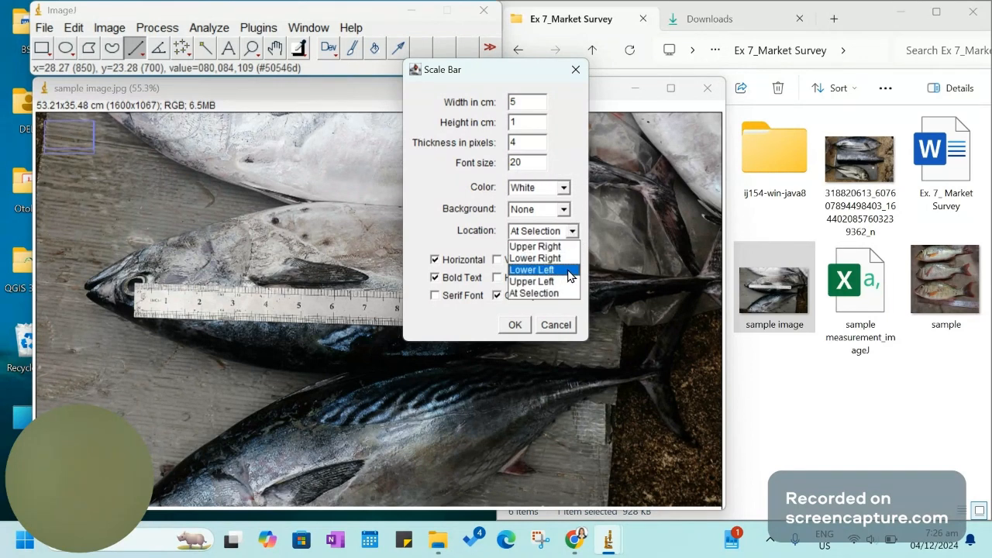
pyautogui.click(570, 258)
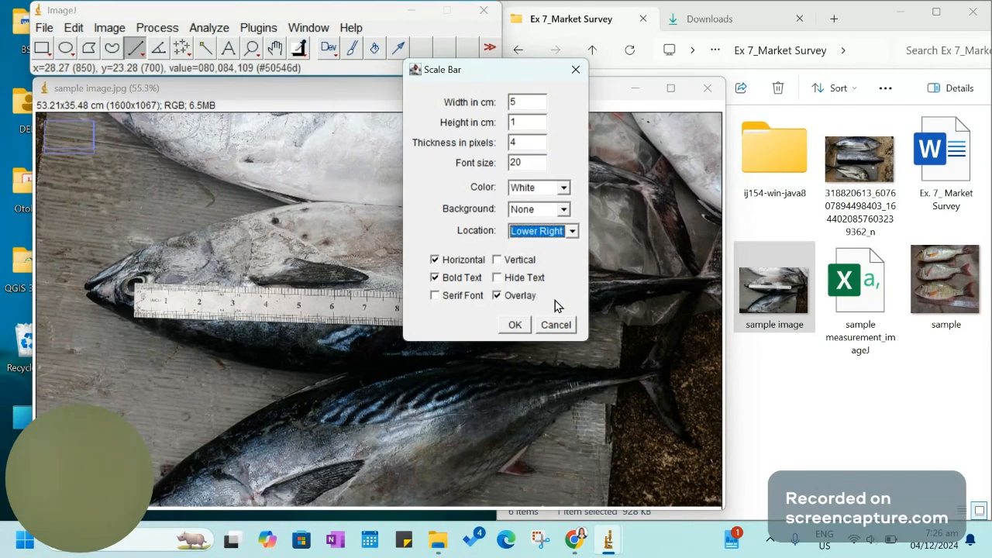
pyautogui.click(515, 325)
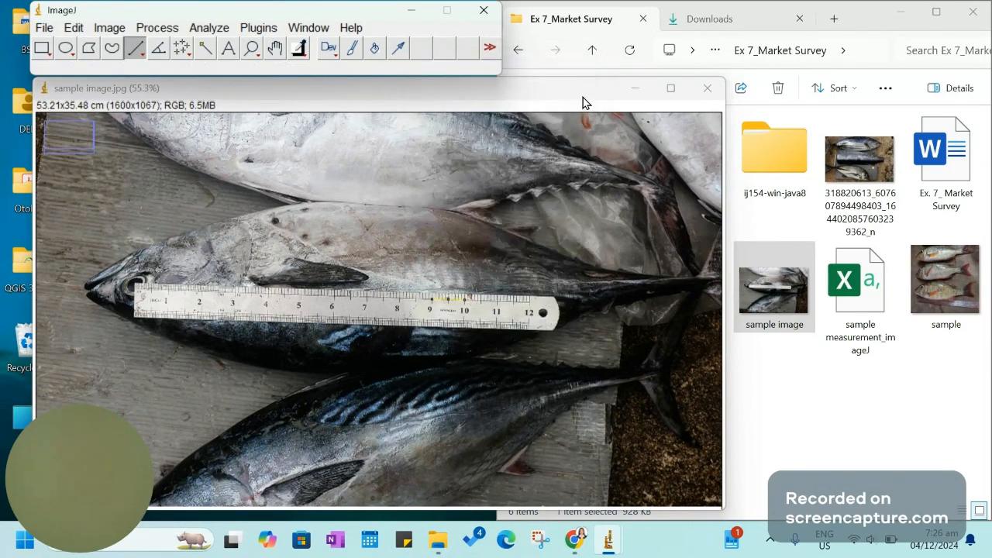
# Draw a straight line about 49 cm long on the middle fish, from the snout tip to the tail
pyautogui.moveTo(582, 91); pyautogui.dragTo(583, 52)
pyautogui.scroll(-3, 545, 345)
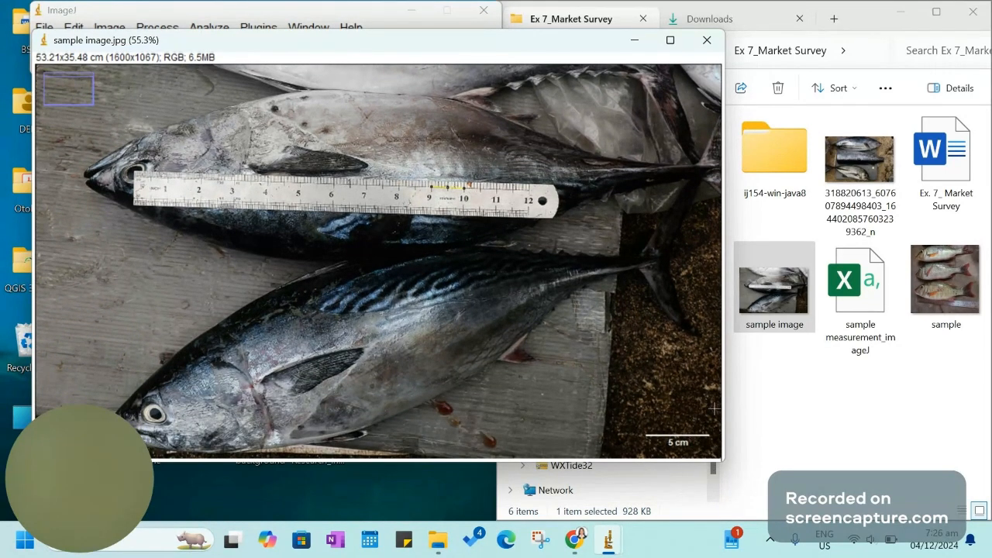
pyautogui.moveTo(581, 36); pyautogui.dragTo(586, 80)
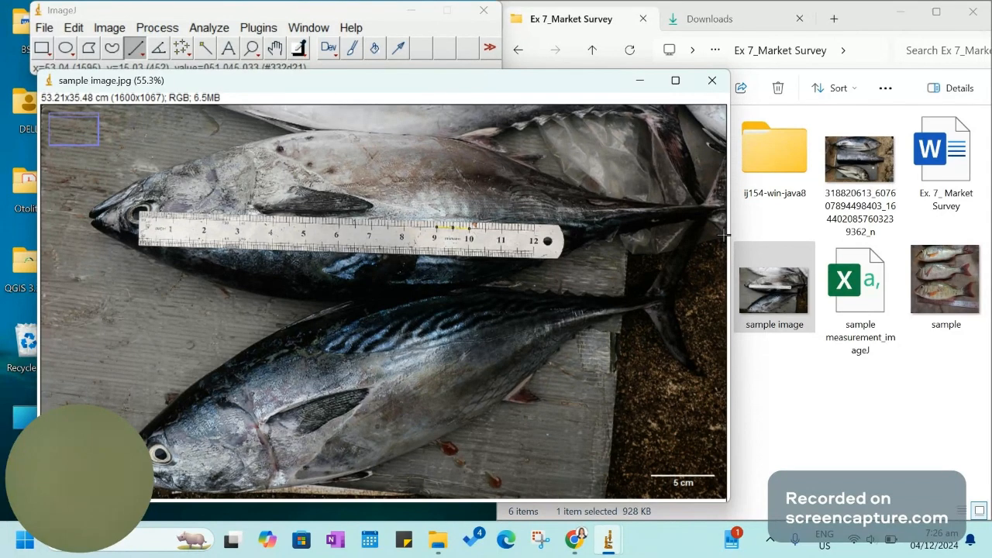
pyautogui.click(138, 55)
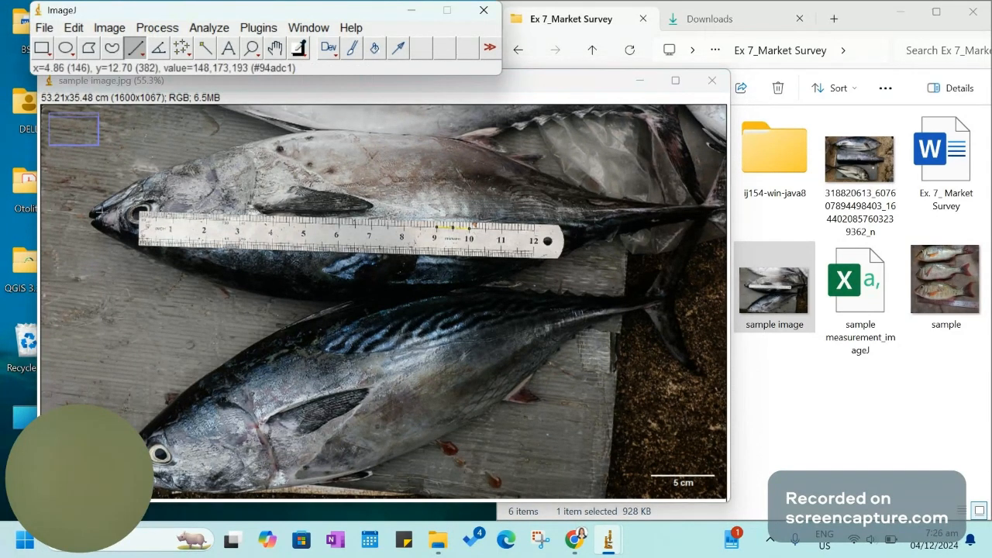
pyautogui.click(90, 217)
pyautogui.moveTo(91, 217); pyautogui.dragTo(42, 496)
pyautogui.moveTo(56, 406); pyautogui.dragTo(722, 215)
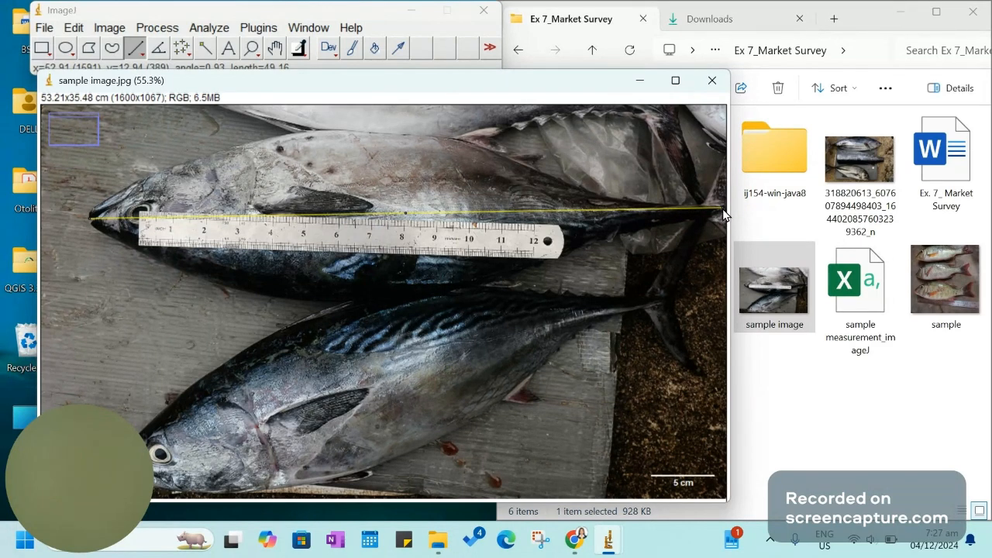
# Measure the line on the middle fish and move the Results window clear of most of the image
pyautogui.click(209, 27)
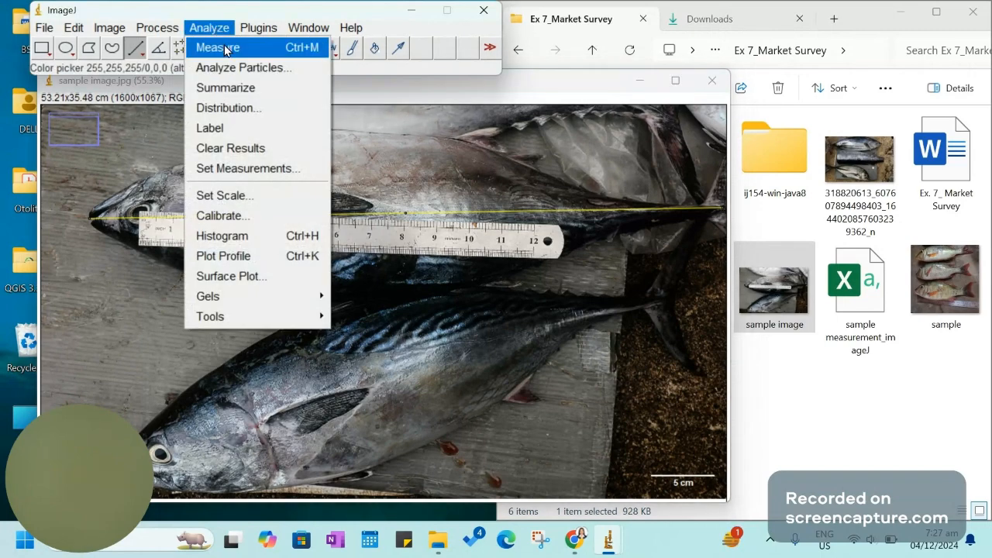
pyautogui.click(228, 46)
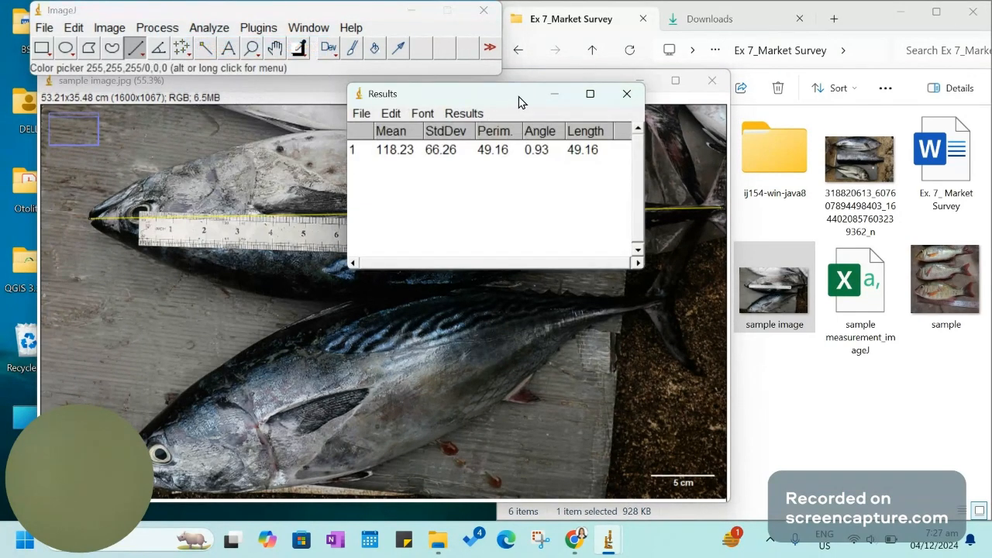
pyautogui.moveTo(509, 101); pyautogui.dragTo(771, 62)
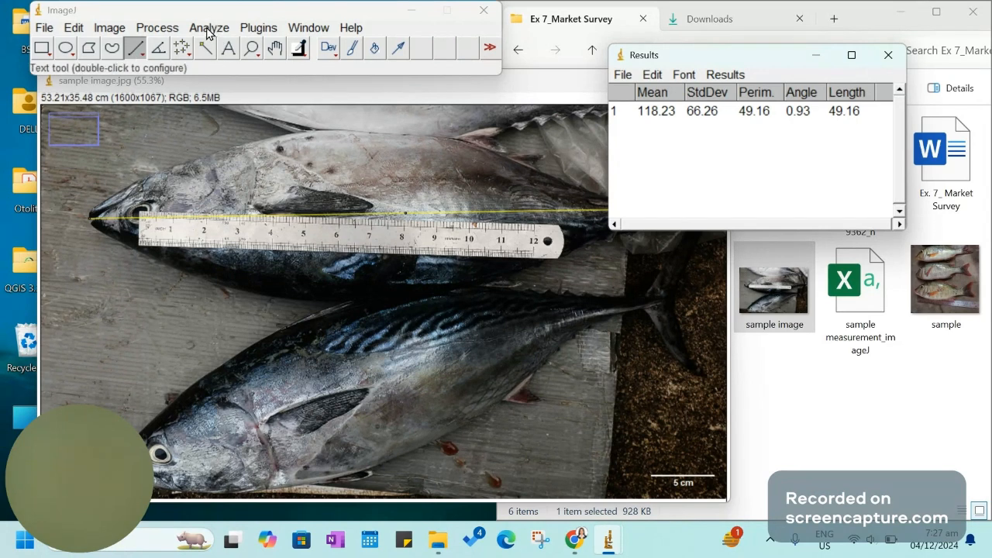
# Draw a straight line about 44 cm long on the lower fish, from the eye to the tail, and add its measurement to the Results
pyautogui.click(131, 54)
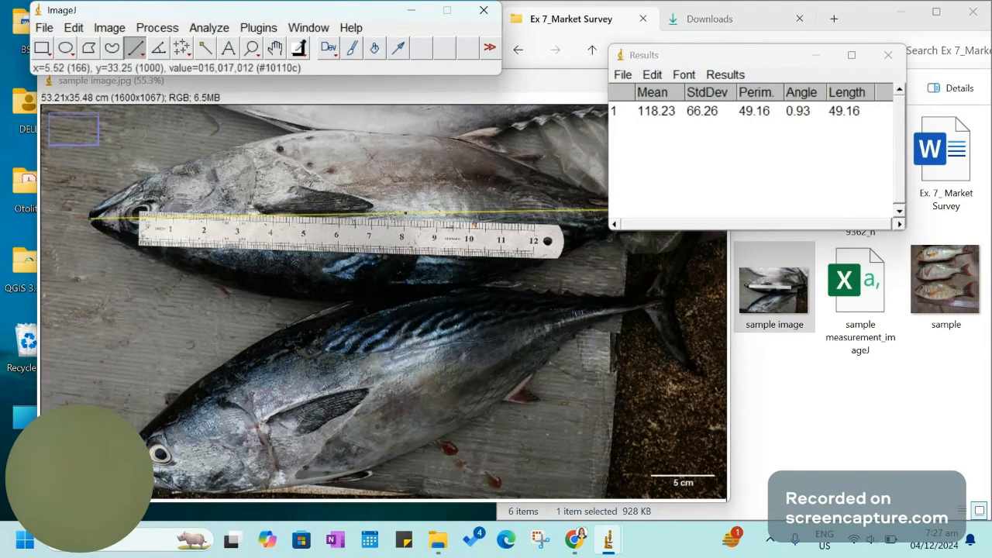
pyautogui.moveTo(158, 453)
pyautogui.mouseDown()
pyautogui.moveTo(341, 419)
pyautogui.moveTo(612, 329)
pyautogui.moveTo(658, 301)
pyautogui.mouseUp()
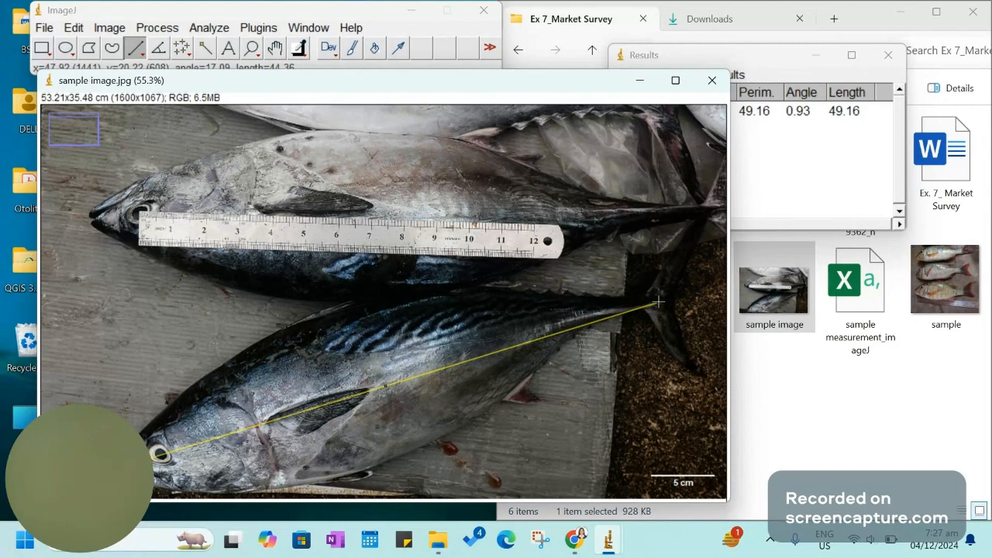
pyautogui.hotkey('ctrl', 'm')
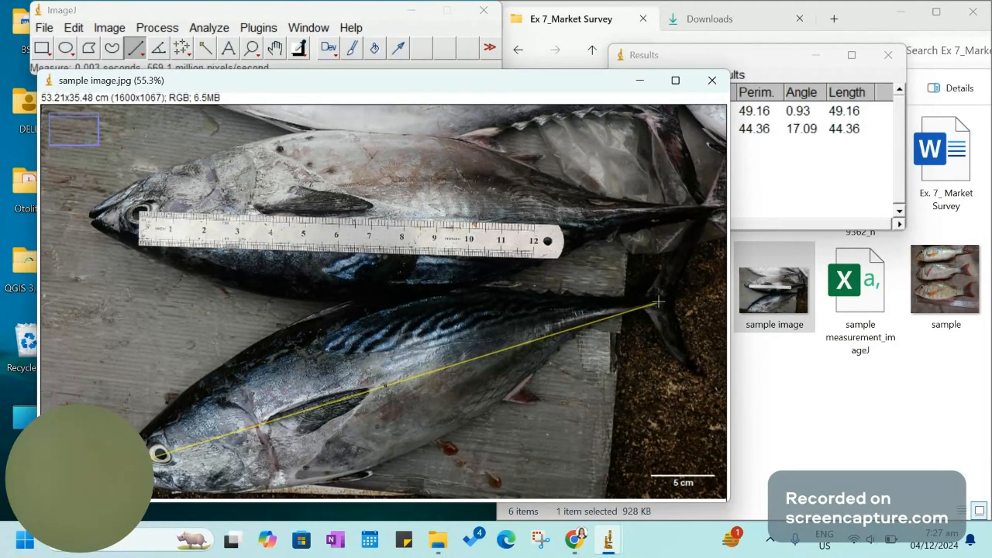
pyautogui.click(781, 56)
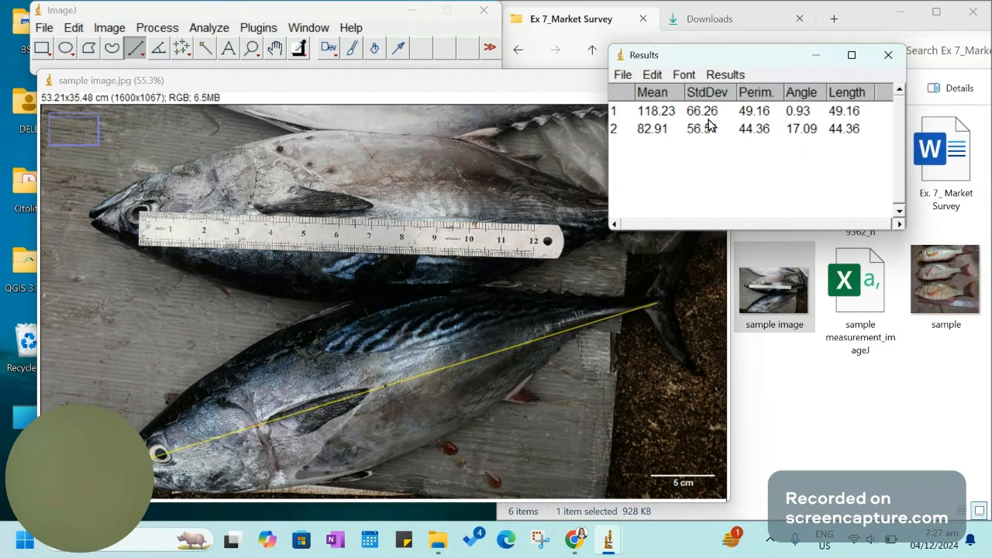
# Save the results table as "sample measurement_imageJ" in the Ex 7_Market Survey folder, replacing the existing file
pyautogui.click(623, 75)
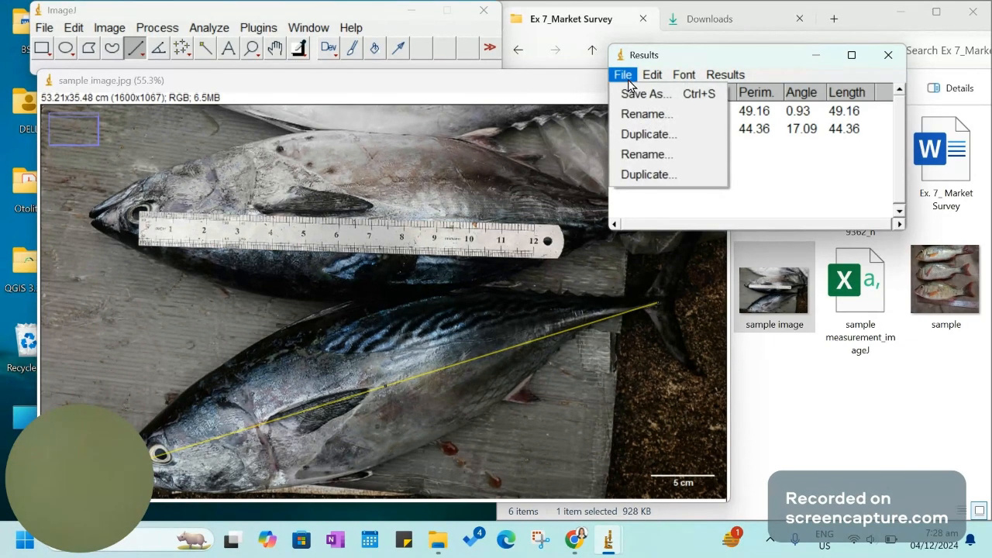
pyautogui.click(632, 94)
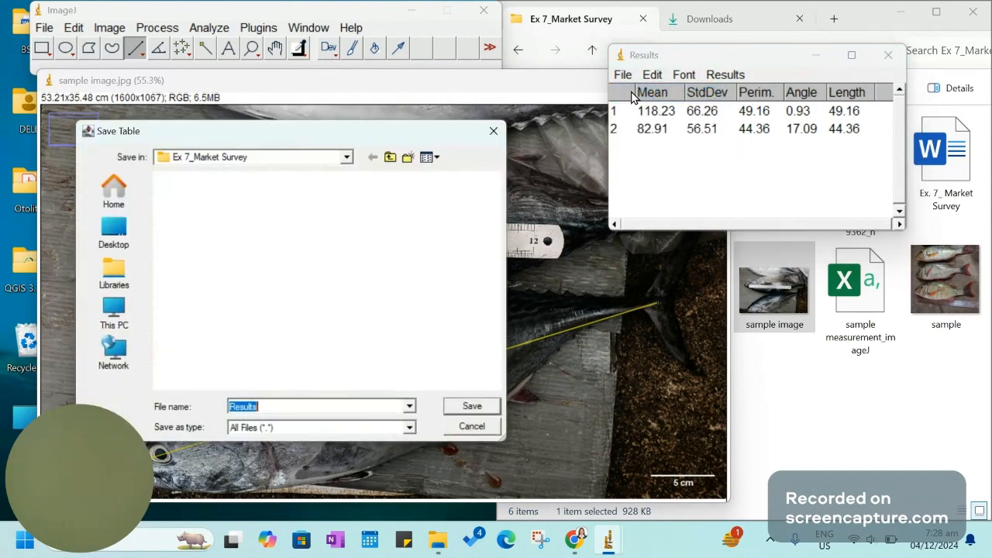
pyautogui.click(188, 344)
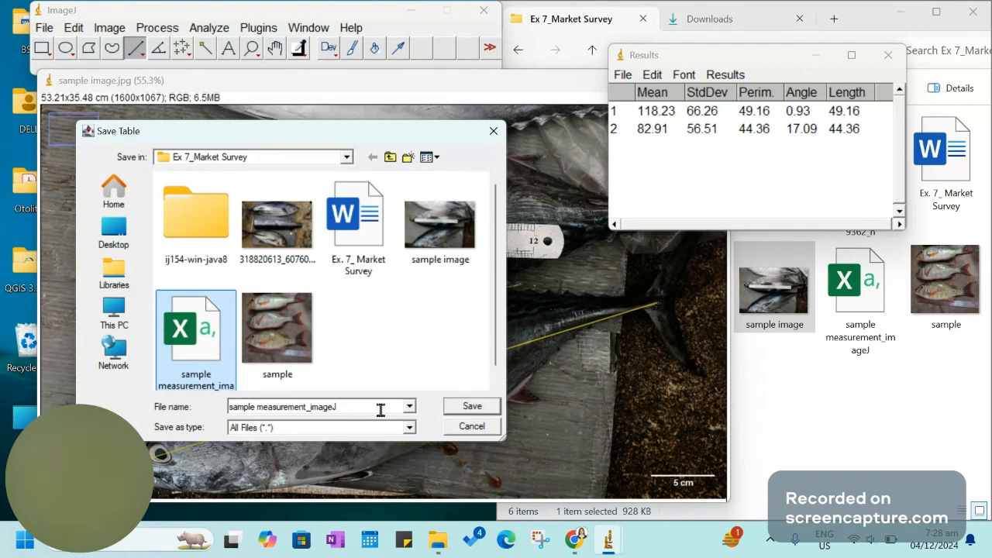
pyautogui.click(465, 406)
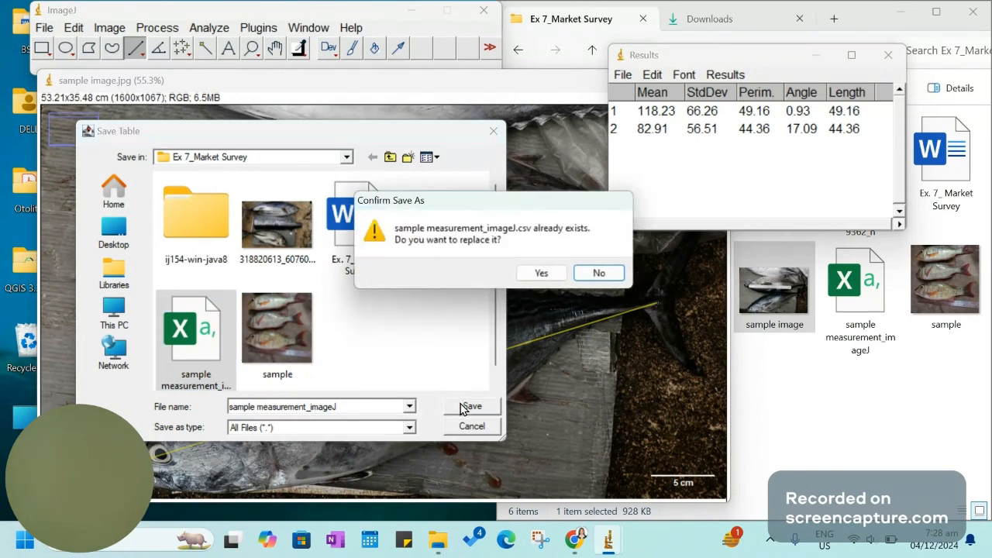
pyautogui.click(541, 273)
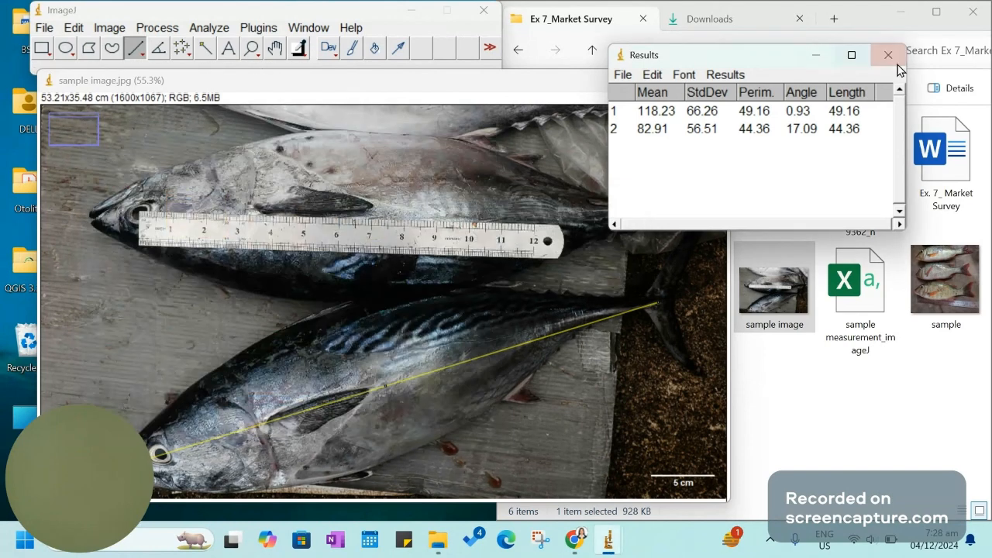
# Open the "sample measurement_imageJ" file from the folder in Excel and maximize its window
pyautogui.click(867, 337)
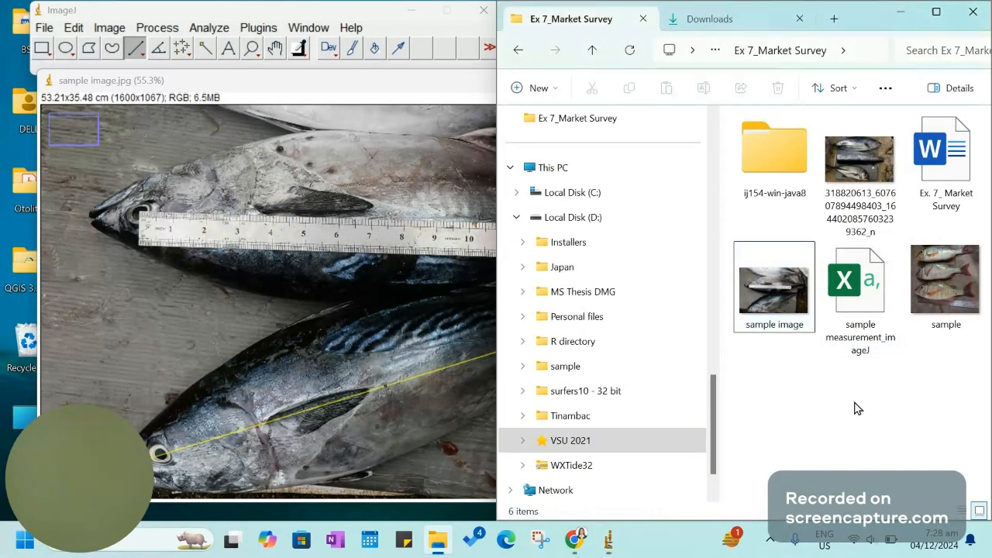
pyautogui.click(862, 293)
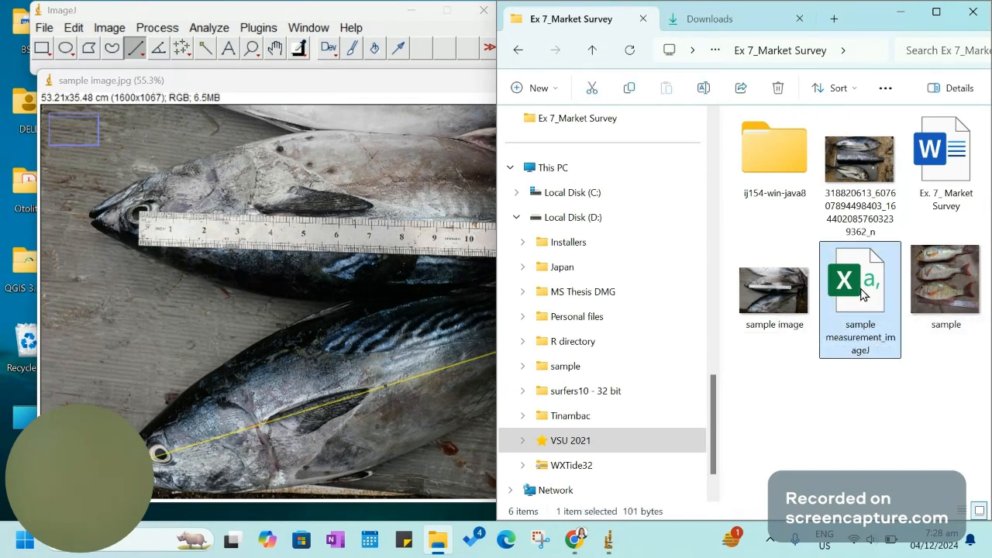
pyautogui.doubleClick(860, 289)
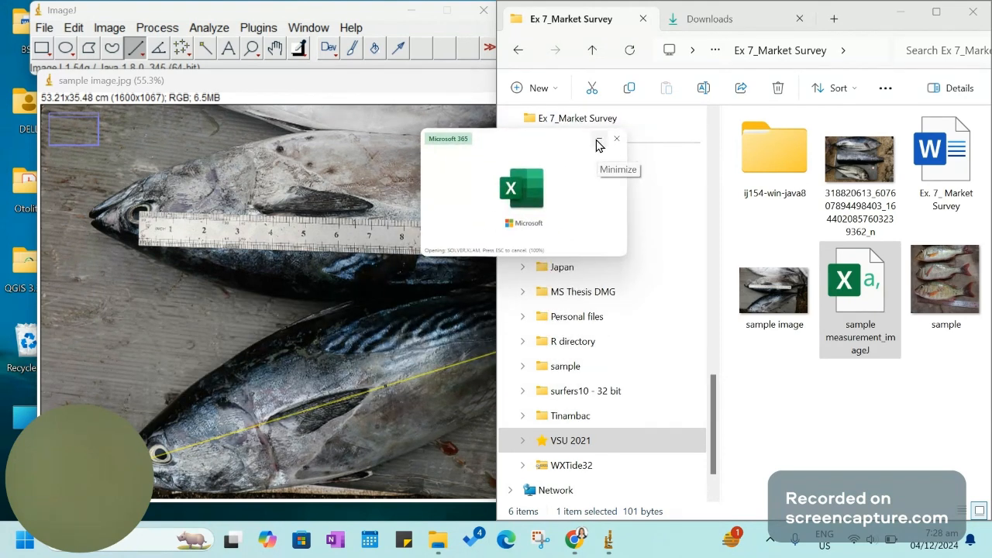
pyautogui.click(598, 143)
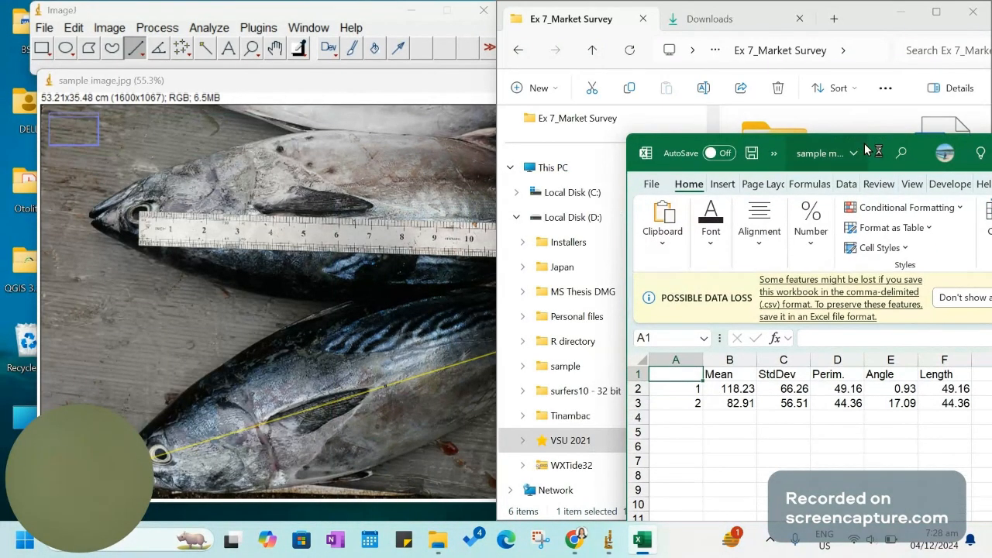
pyautogui.moveTo(871, 154); pyautogui.dragTo(736, 107)
pyautogui.click(918, 110)
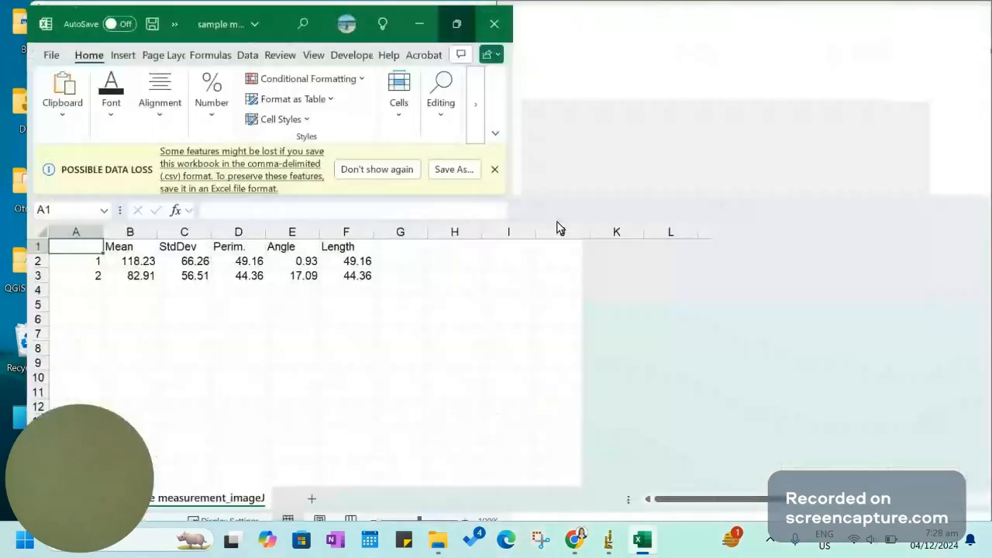